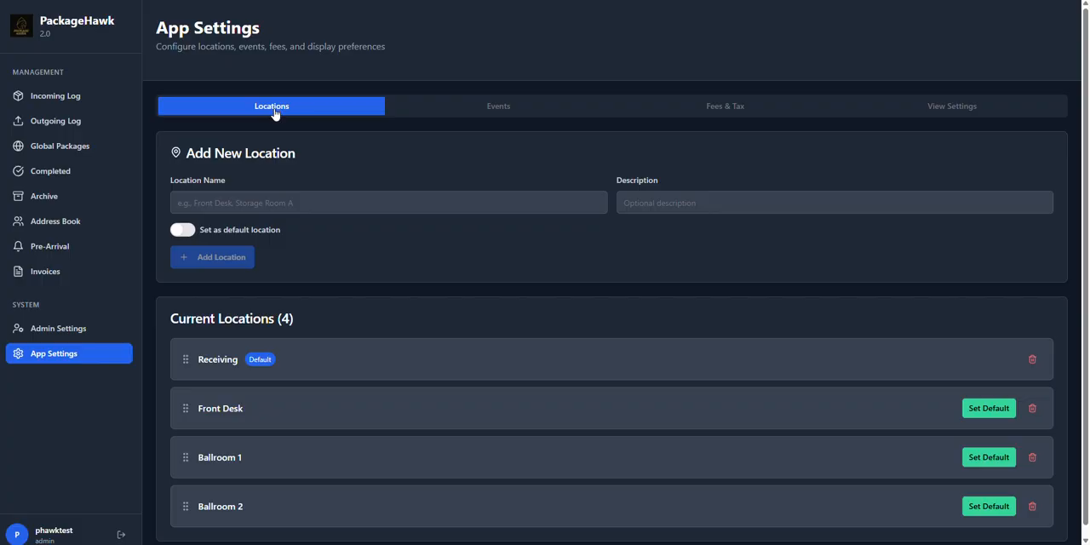
# Step: Add a new location named Cypress without making it the default
pyautogui.scroll(-1, 383, 244)
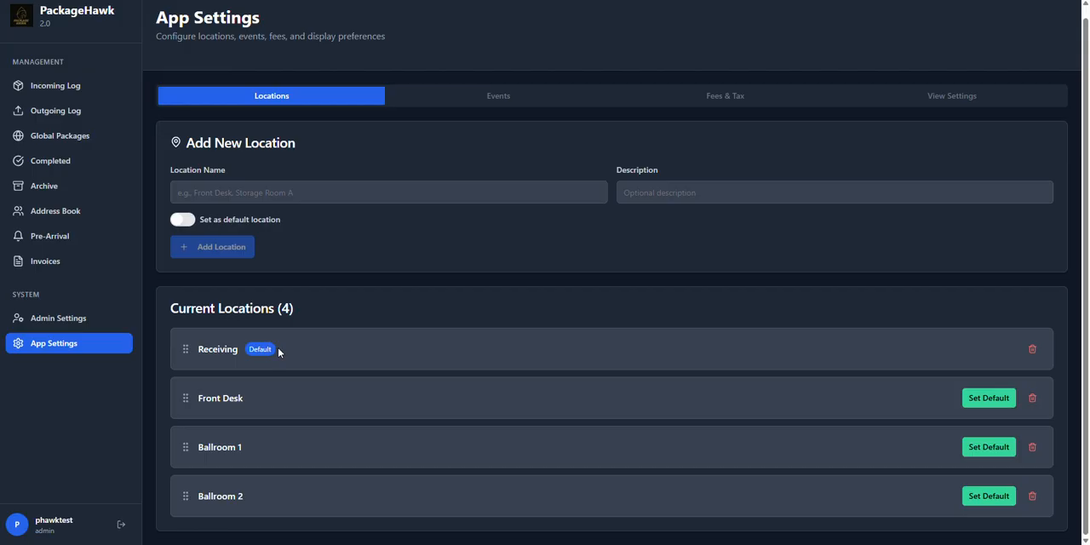
pyautogui.click(320, 189)
pyautogui.write('Cypress')
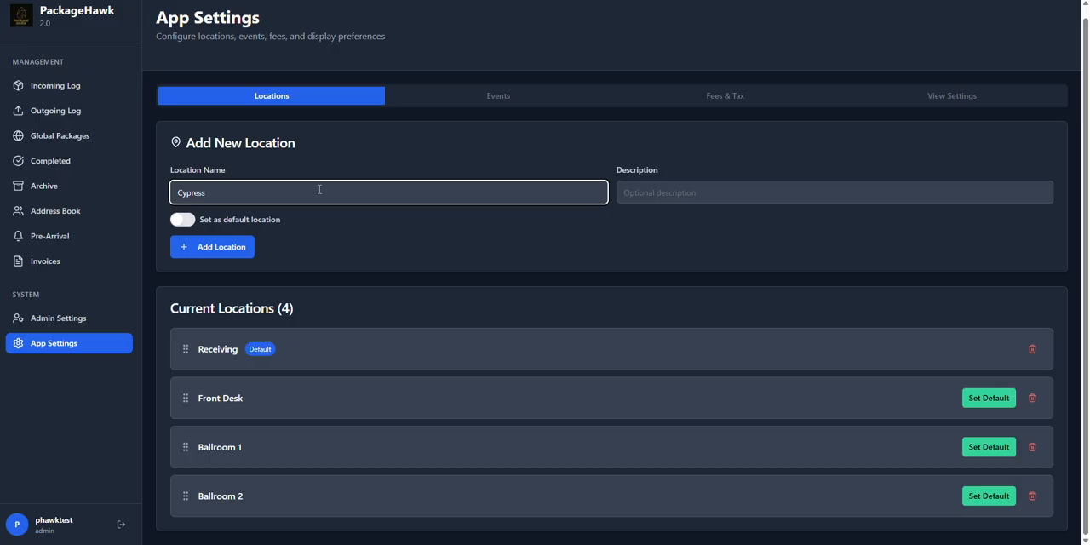
pyautogui.click(219, 247)
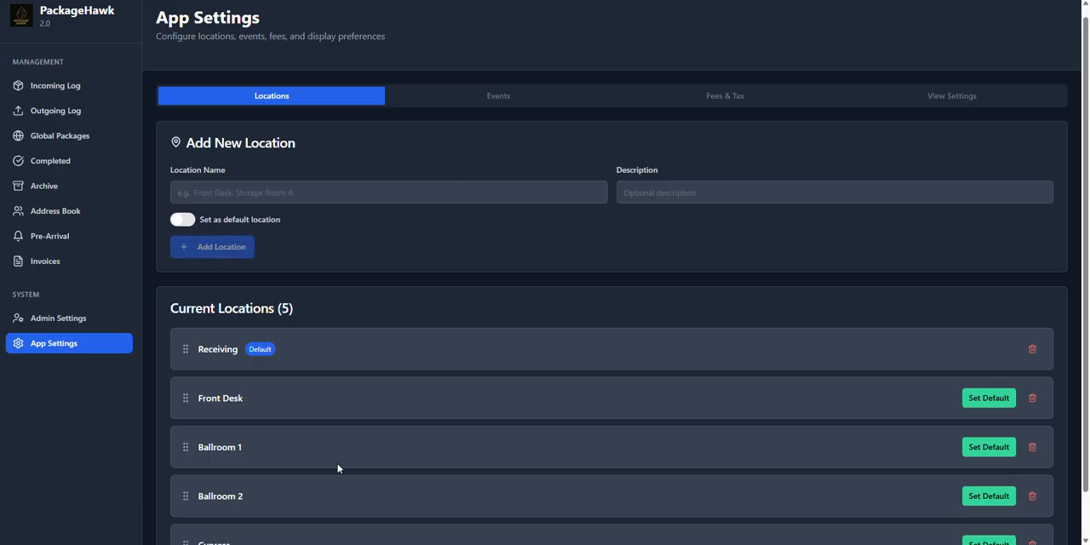
# Step: Reorder the current locations so Ballroom 1 and Ballroom 2 come directly above Front Desk
pyautogui.scroll(-2, 337, 468)
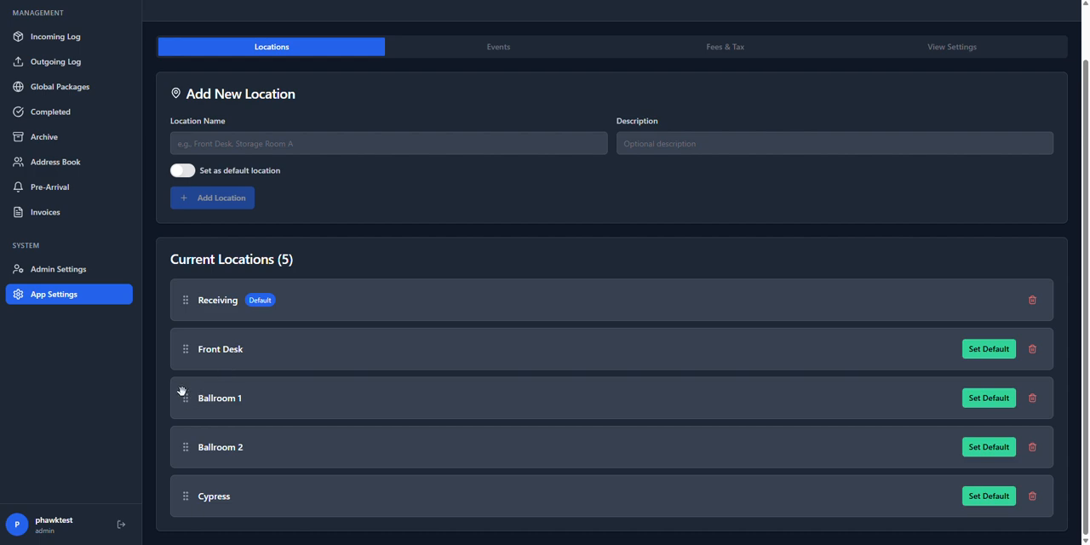
pyautogui.moveTo(182, 391); pyautogui.dragTo(178, 345)
pyautogui.moveTo(186, 445); pyautogui.dragTo(188, 394)
pyautogui.scroll(2, 456, 379)
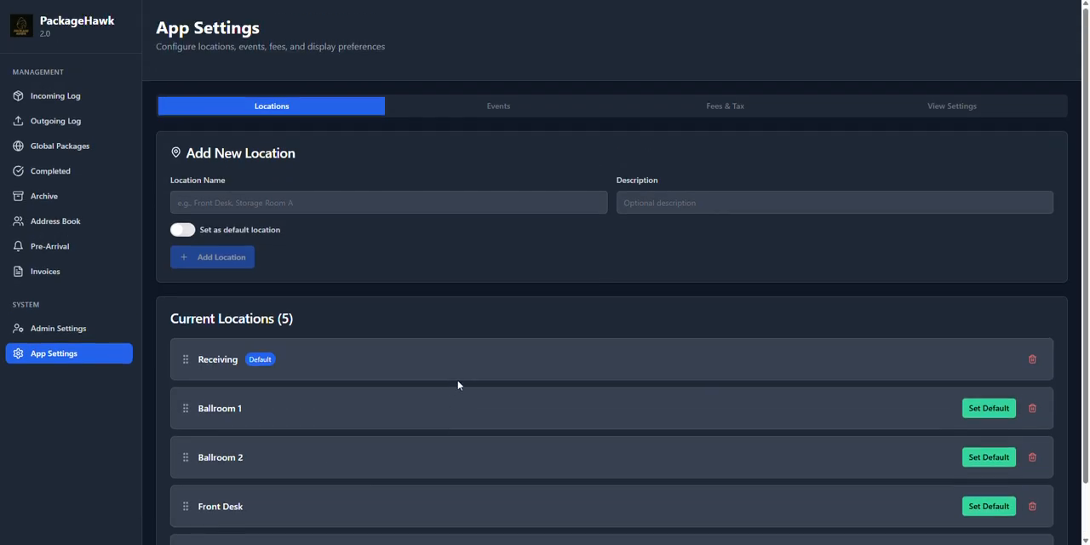
# Step: In the fee and tax settings, have fees turned on and choose weight-based fees as the charging method
pyautogui.click(722, 109)
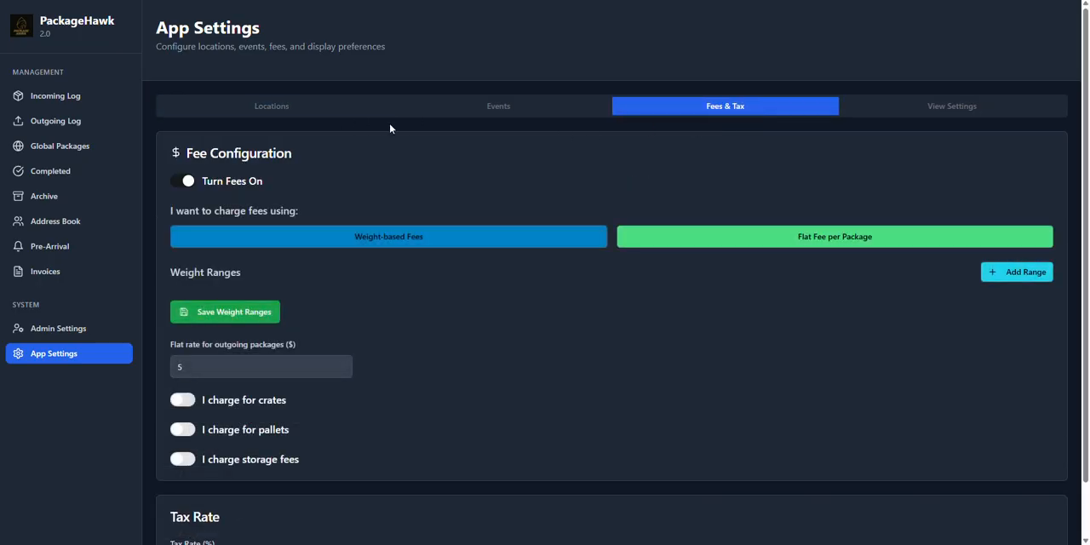
pyautogui.click(186, 182)
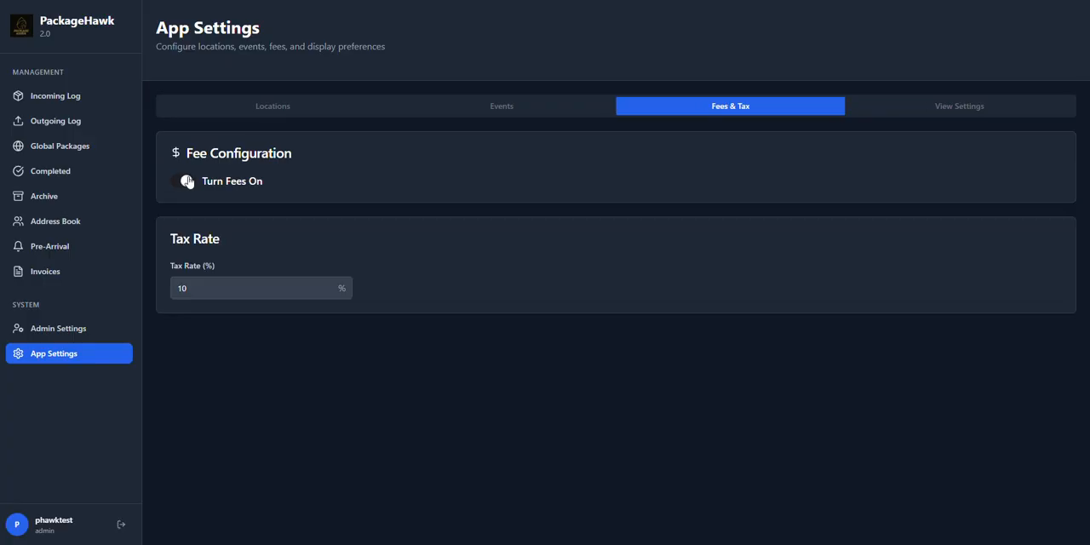
pyautogui.click(189, 179)
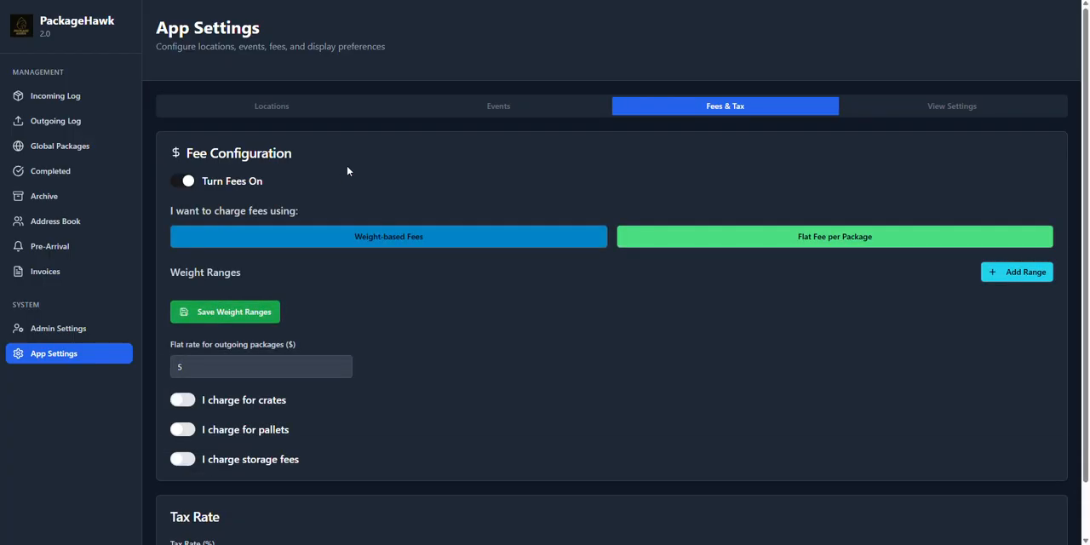
pyautogui.click(820, 241)
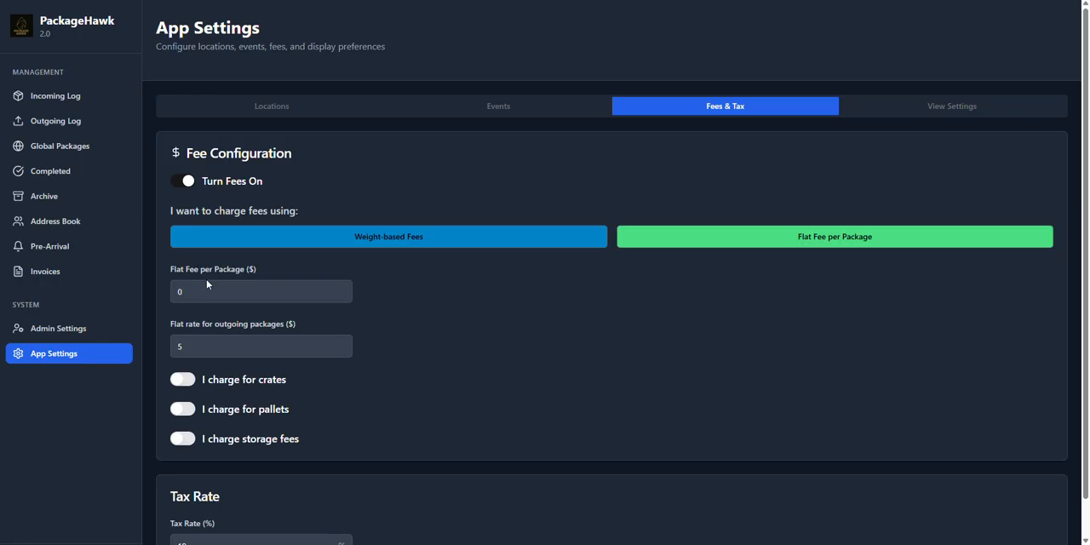
pyautogui.click(394, 238)
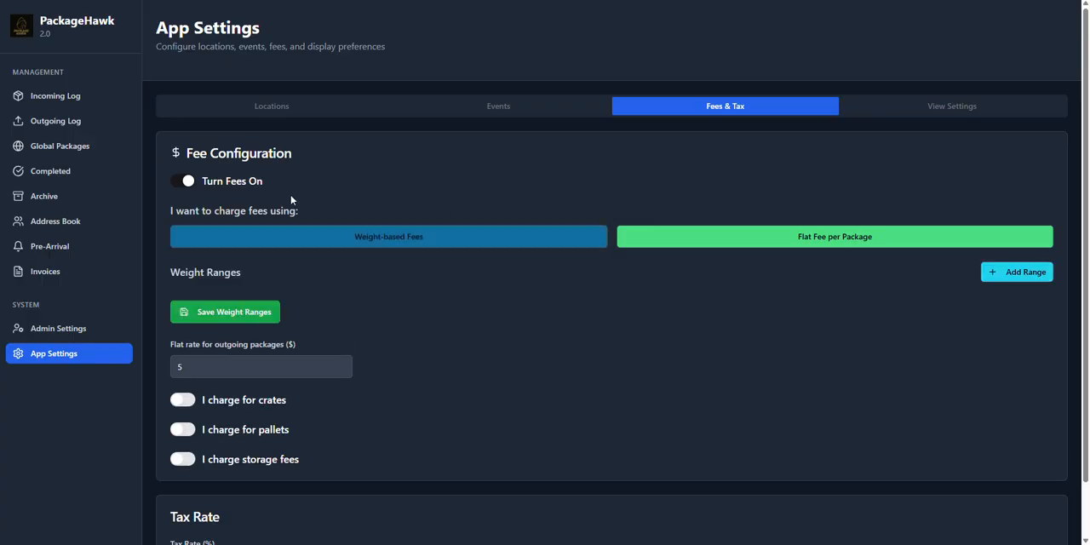
# Step: Add a first weight range from 0 to 5 lbs with a price of $5
pyautogui.click(1017, 272)
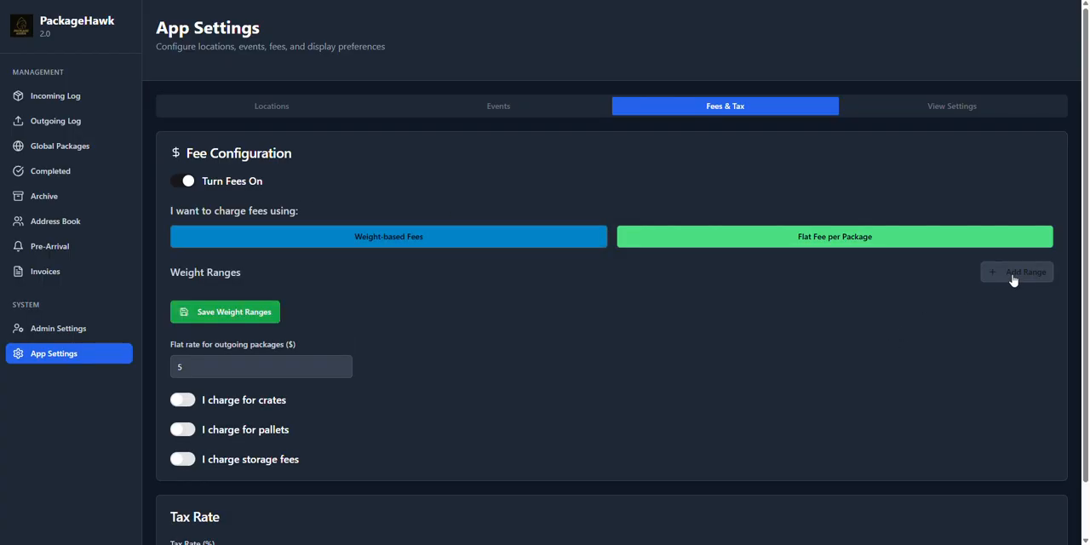
pyautogui.click(472, 323)
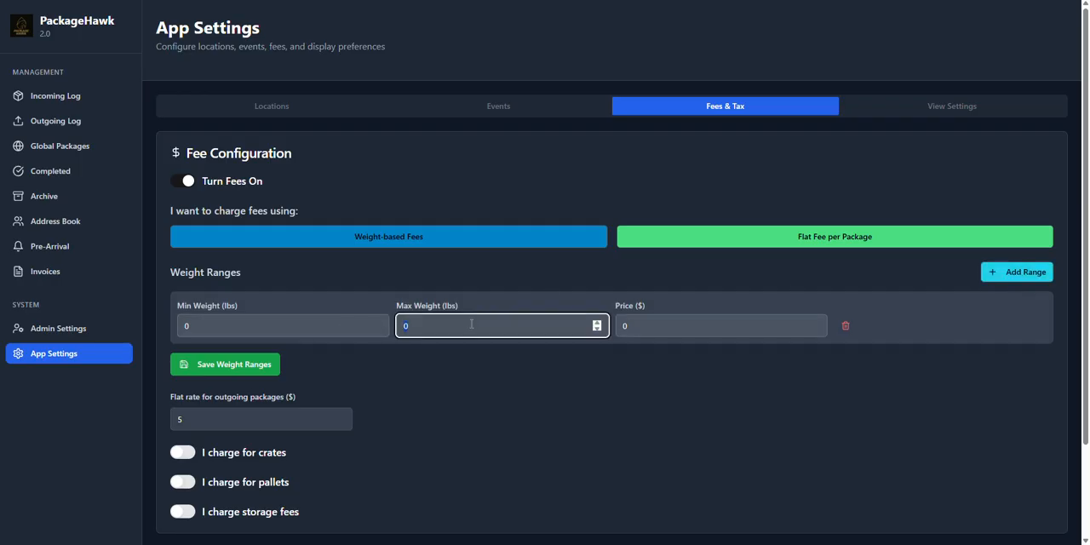
pyautogui.write('5')
pyautogui.click(660, 319)
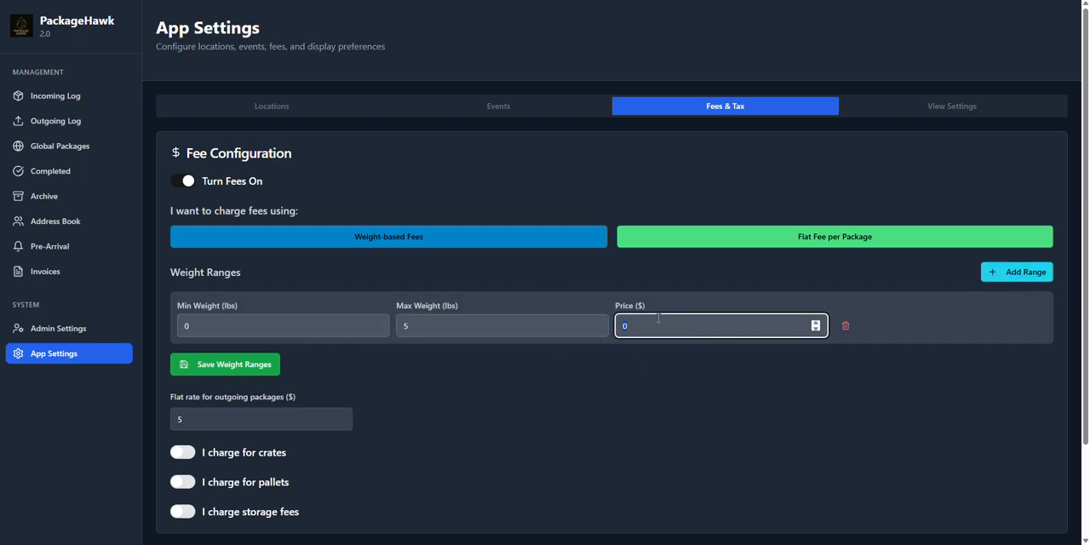
pyautogui.write('5')
# Step: Add a second weight range from 6 to 10 lbs with a price of $10
pyautogui.click(1015, 272)
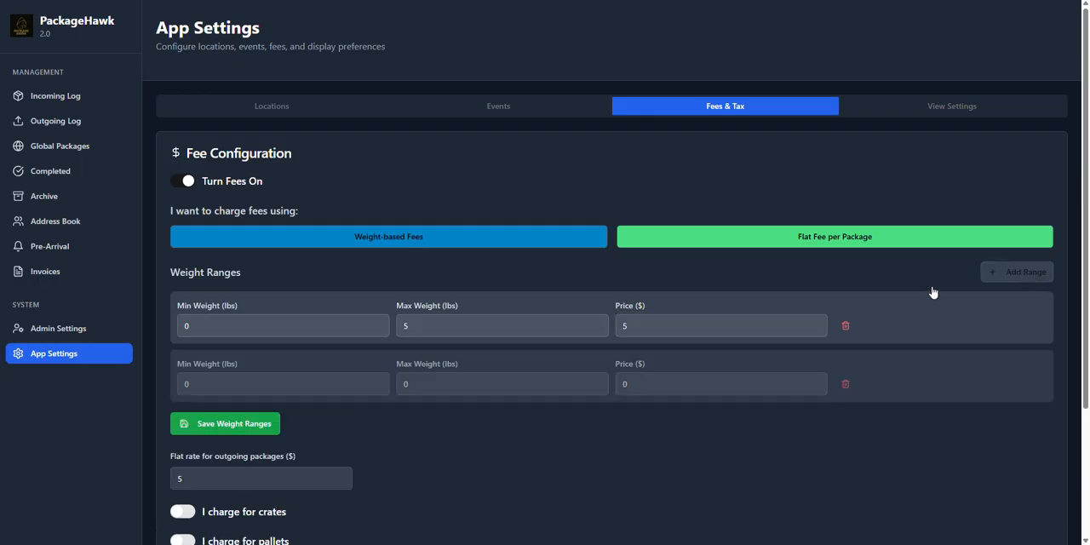
pyautogui.click(306, 384)
pyautogui.write('6')
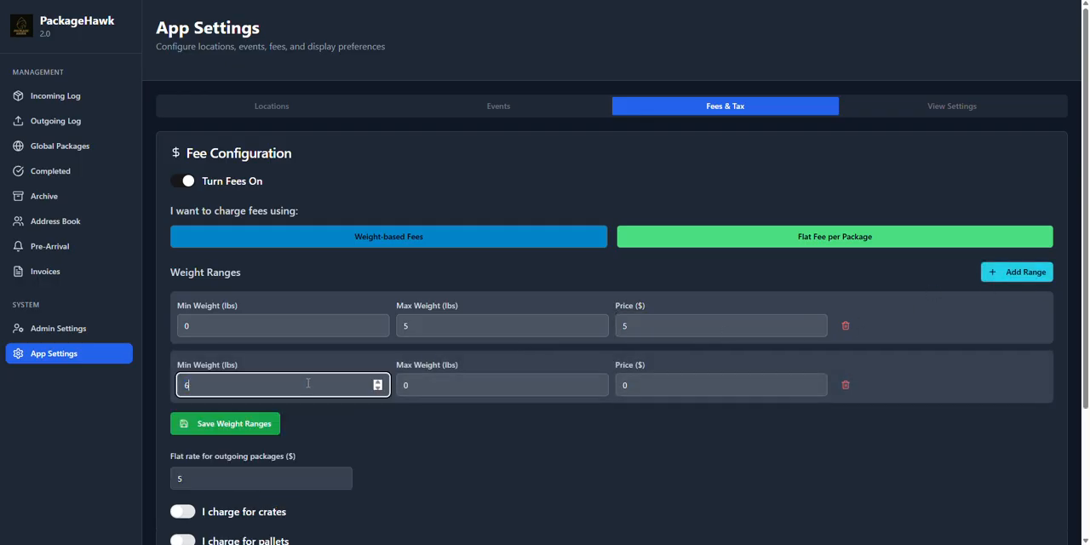
pyautogui.click(481, 384)
pyautogui.write('1')
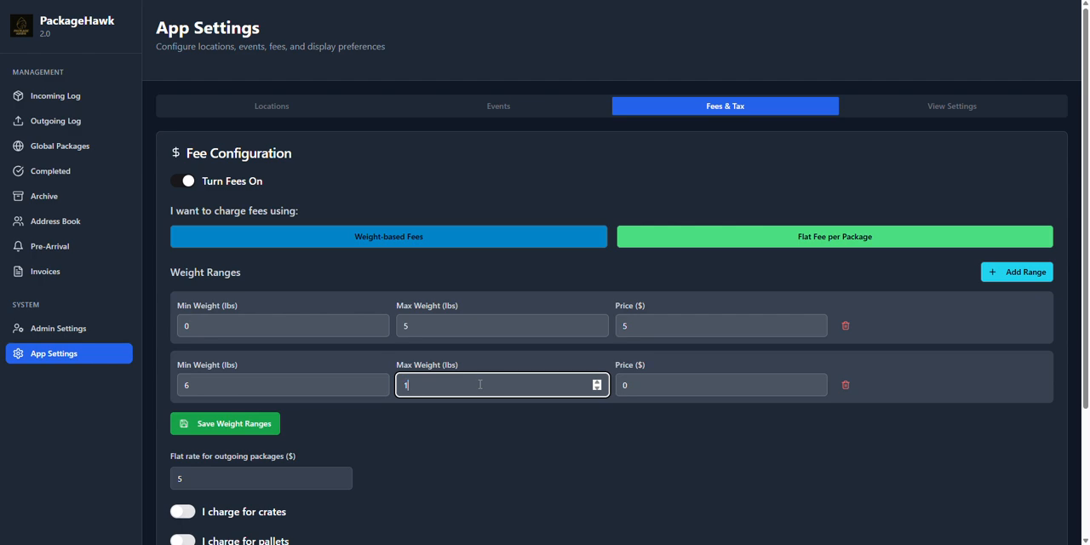
pyautogui.write('0')
pyautogui.click(673, 384)
pyautogui.write('1')
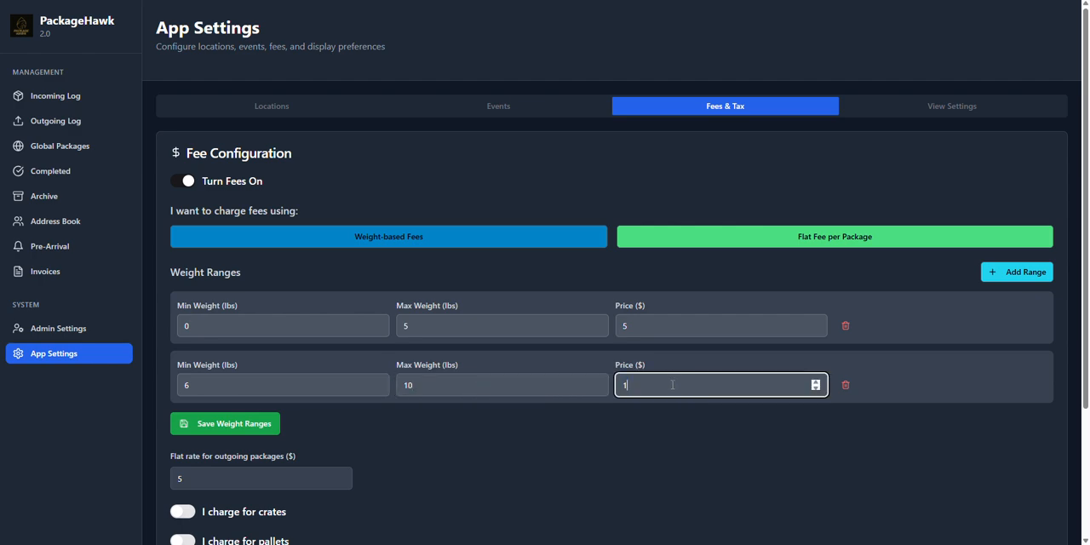
pyautogui.write('0')
# Step: Add a third weight range from 11 to 15 lbs priced at $15, and save the weight ranges
pyautogui.click(1019, 272)
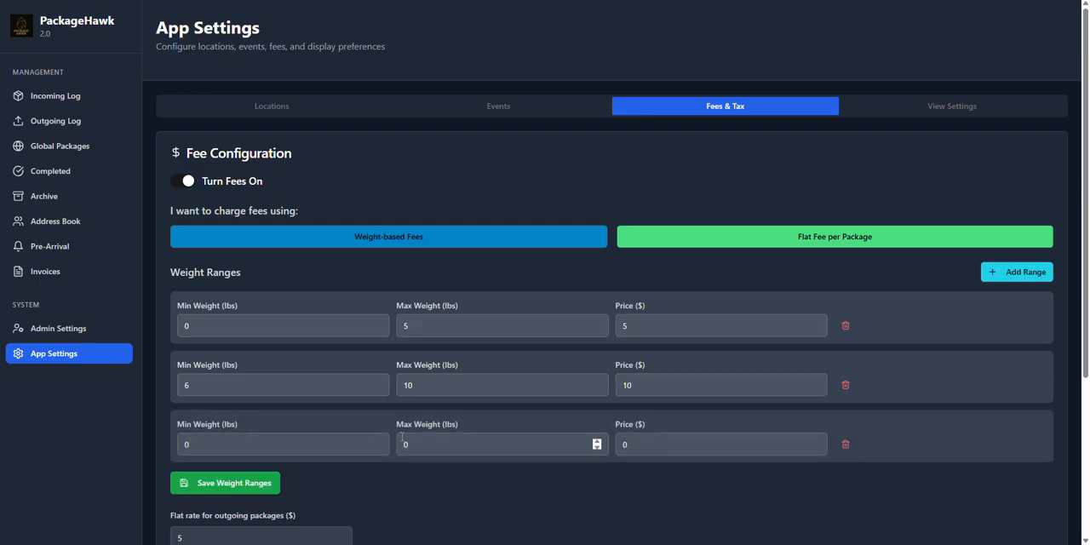
pyautogui.click(230, 444)
pyautogui.write('11')
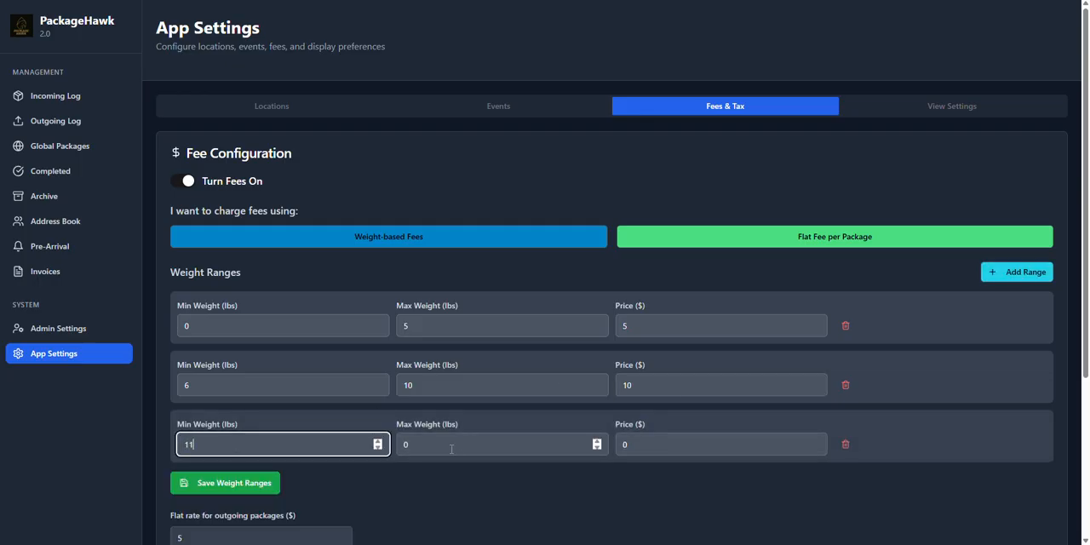
pyautogui.click(456, 443)
pyautogui.write('15')
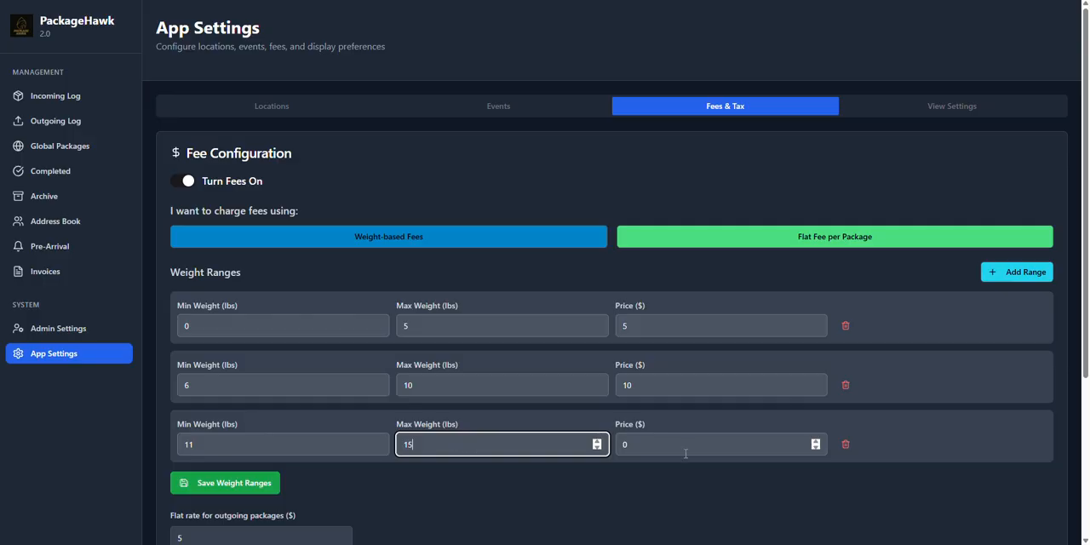
pyautogui.click(681, 447)
pyautogui.write('15')
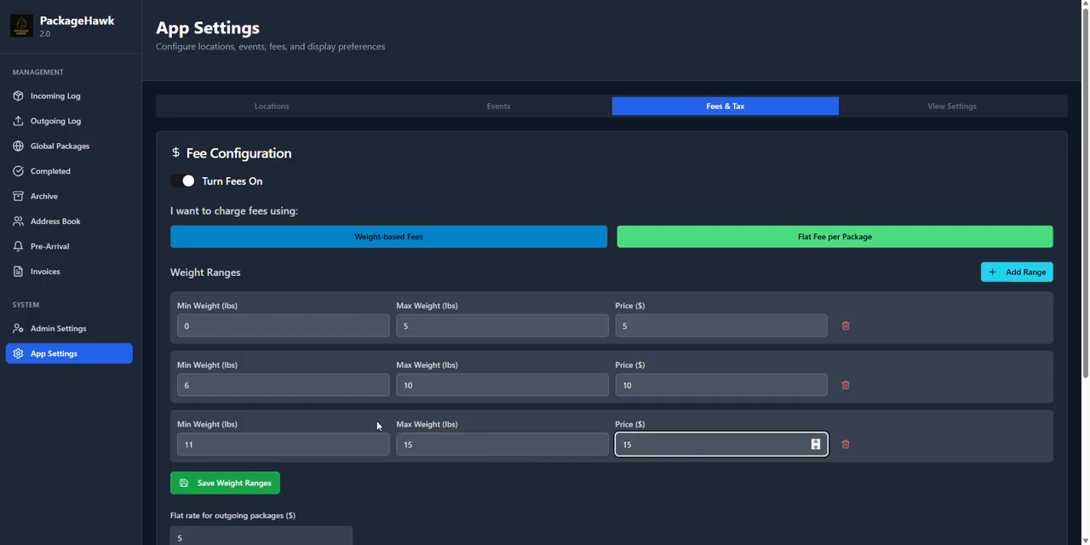
pyautogui.click(239, 482)
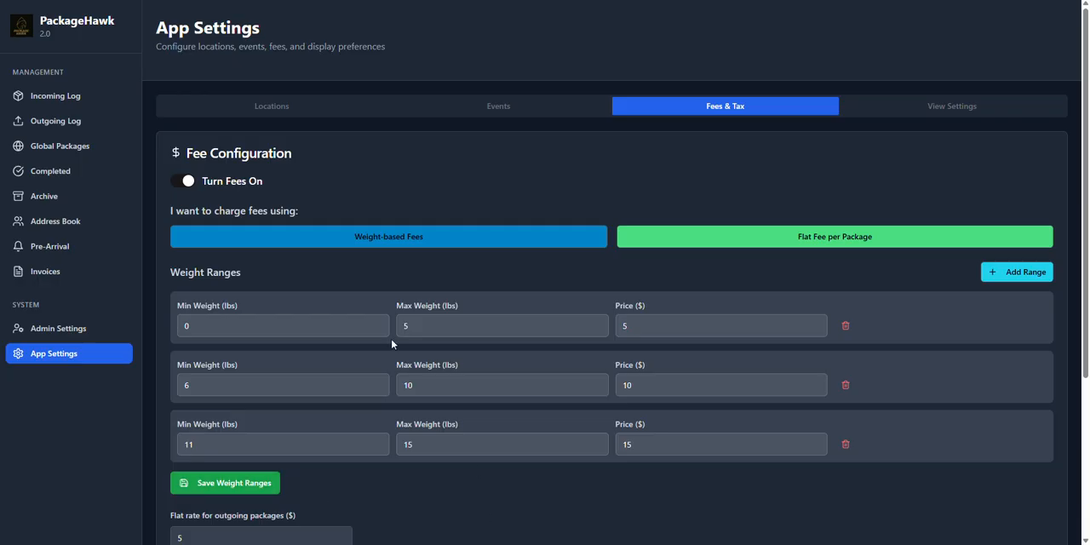
# Step: Turn on the charges for crates and pallets, leaving their fee amounts at the defaults
pyautogui.scroll(-5, 289, 331)
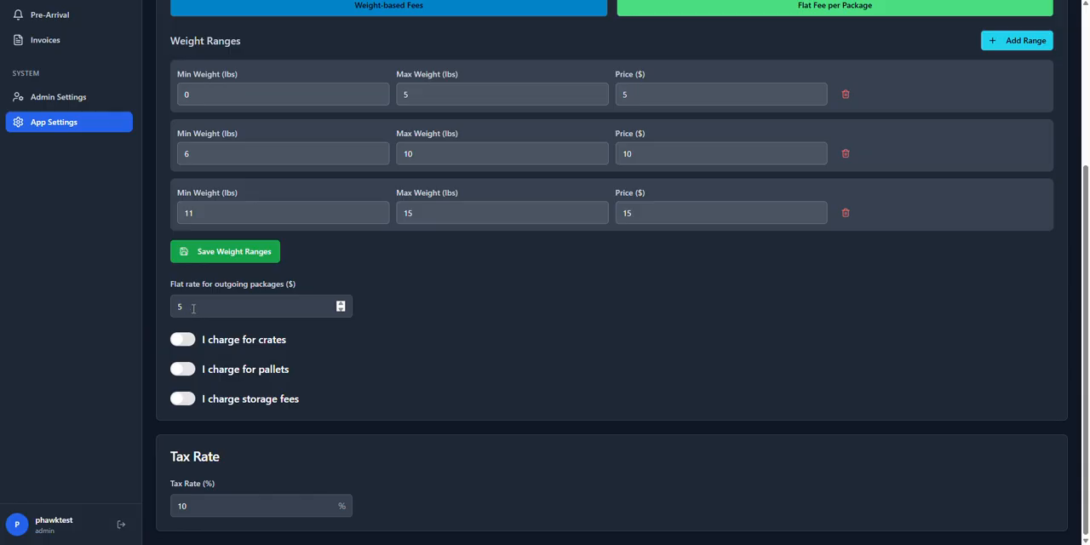
pyautogui.click(181, 340)
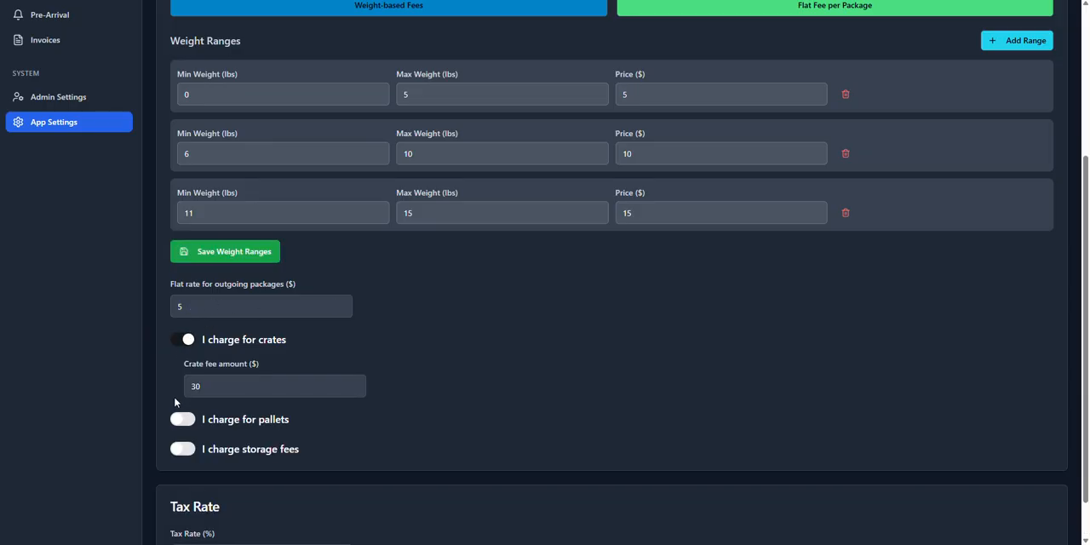
pyautogui.click(179, 420)
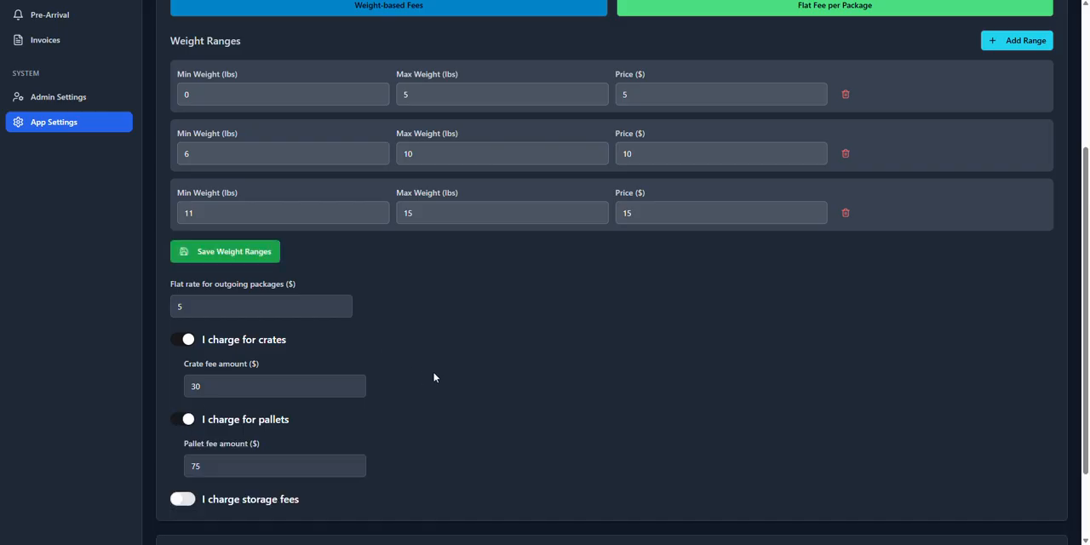
# Step: Turn on storage fees and charge them per day as a percentage of the total
pyautogui.scroll(-3, 432, 375)
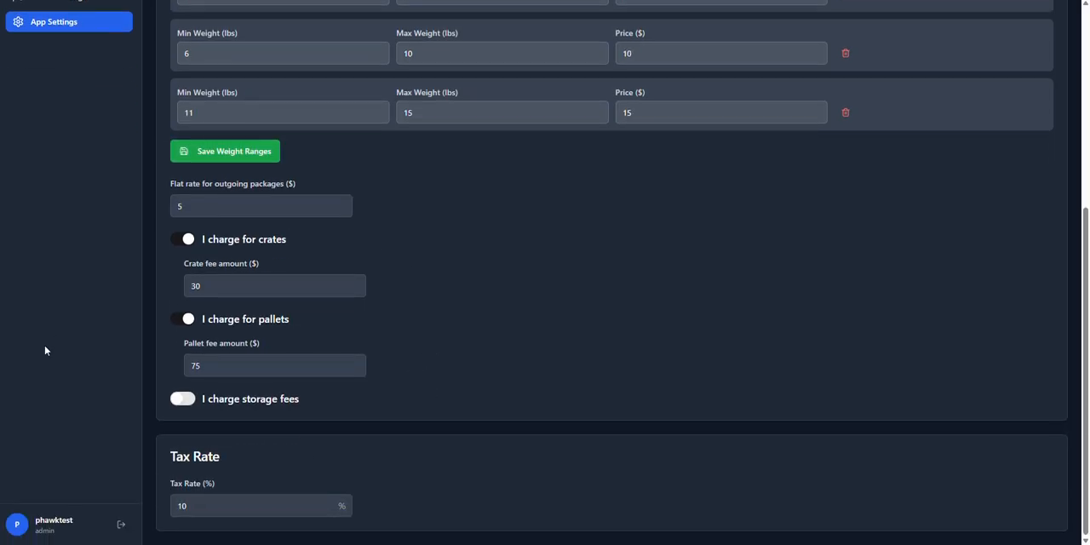
pyautogui.click(184, 404)
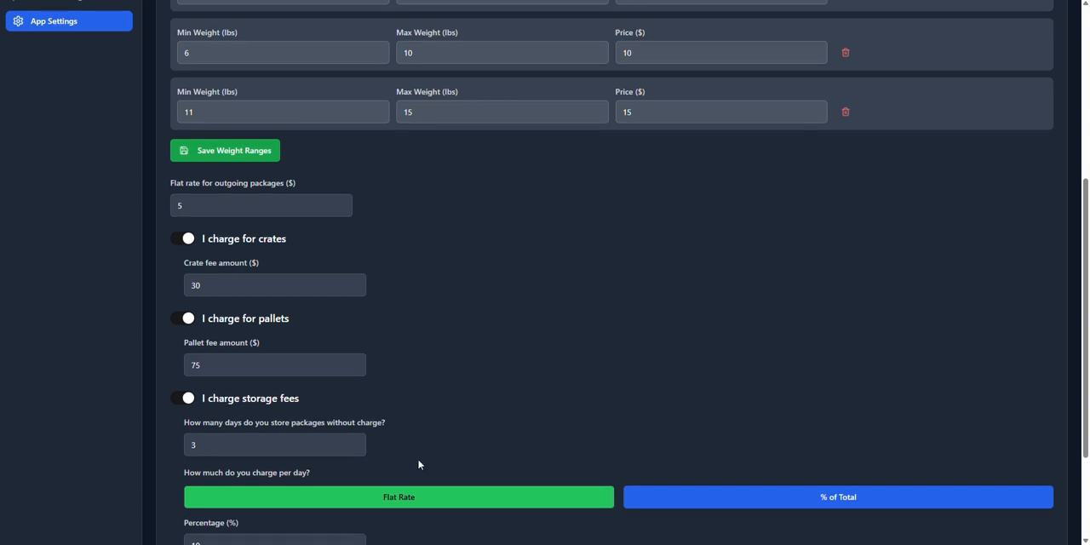
pyautogui.scroll(-2, 417, 460)
pyautogui.click(409, 349)
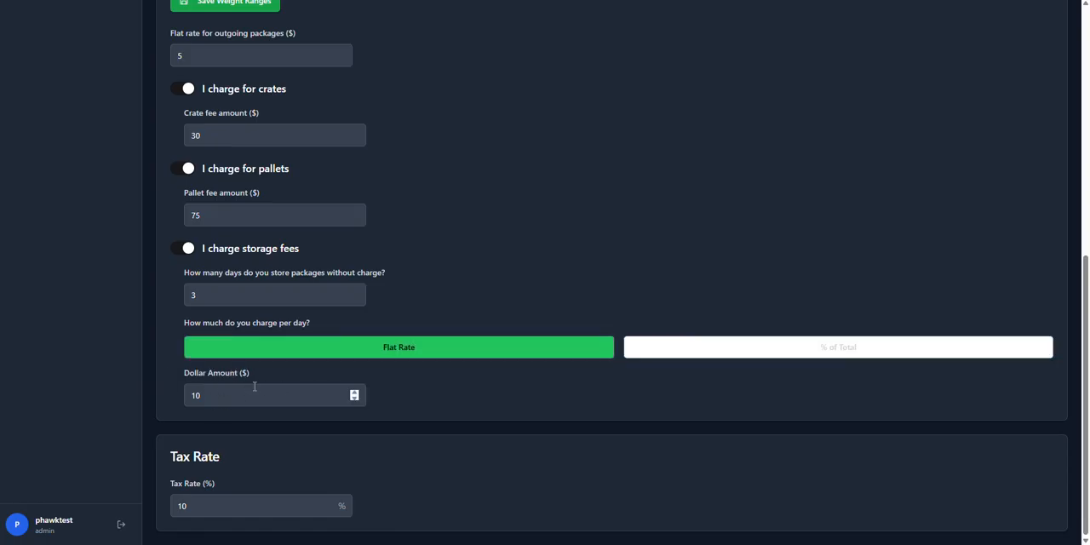
pyautogui.click(707, 353)
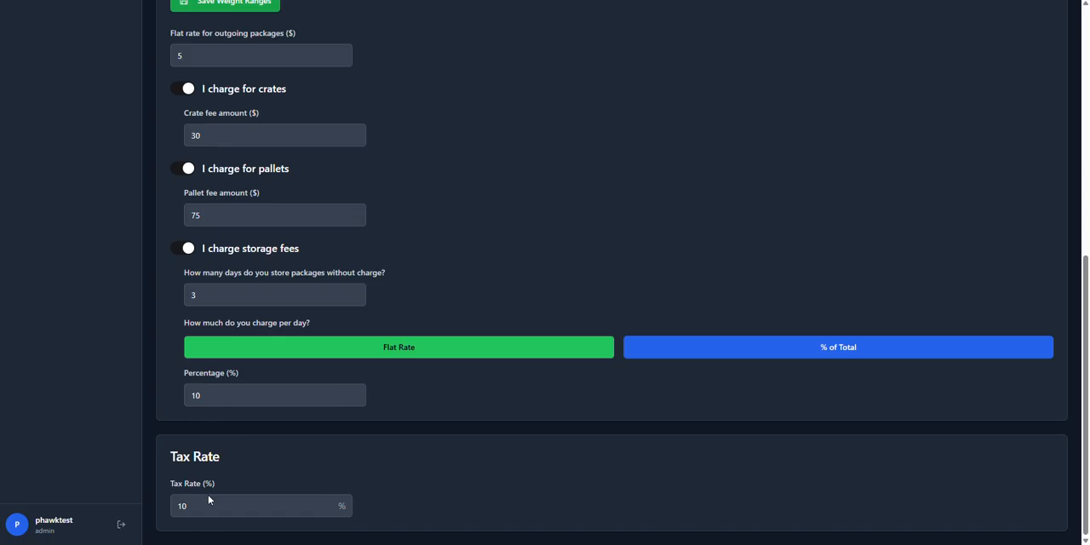
# Step: In the event settings, start a new event named BBB Conference with the date October 3rd, 2025
pyautogui.scroll(6, 503, 448)
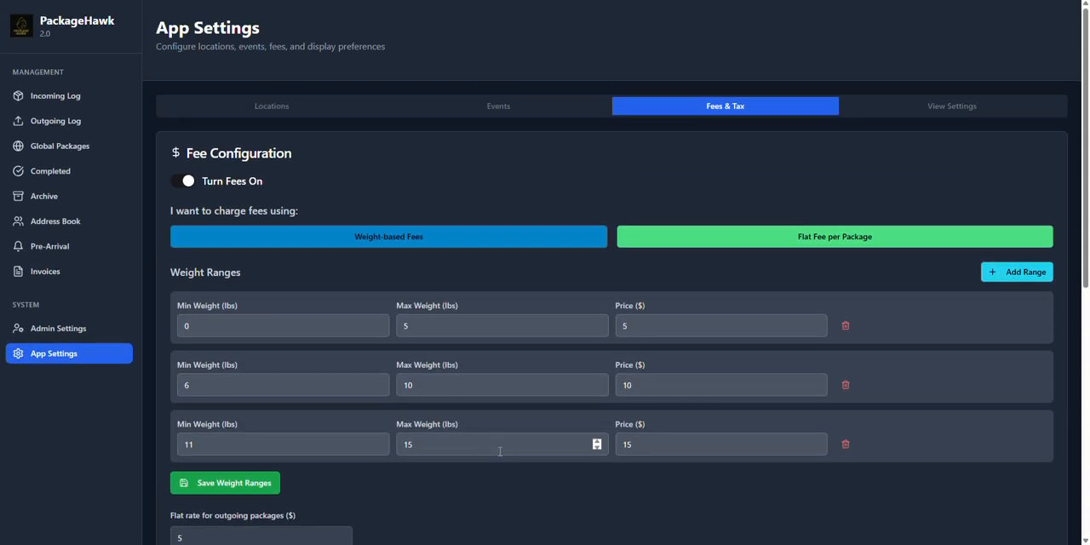
pyautogui.click(500, 111)
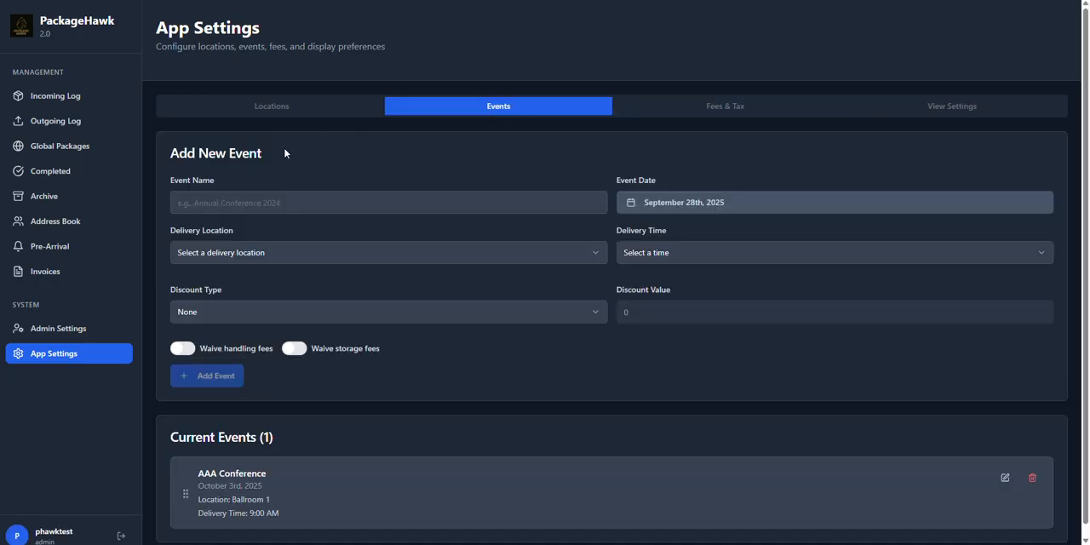
pyautogui.click(281, 204)
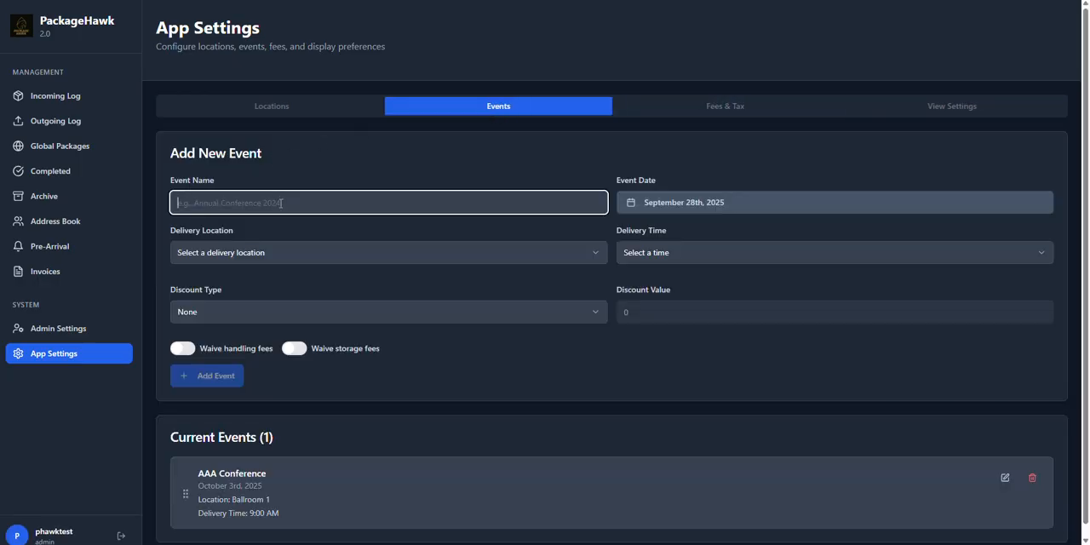
pyautogui.write('BB')
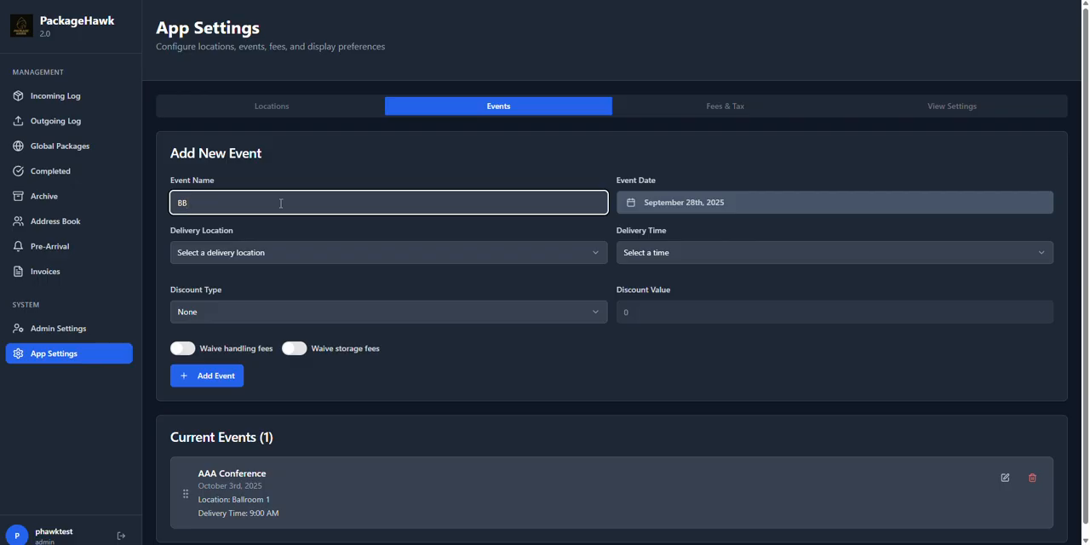
pyautogui.write('B Conference')
pyautogui.click(708, 203)
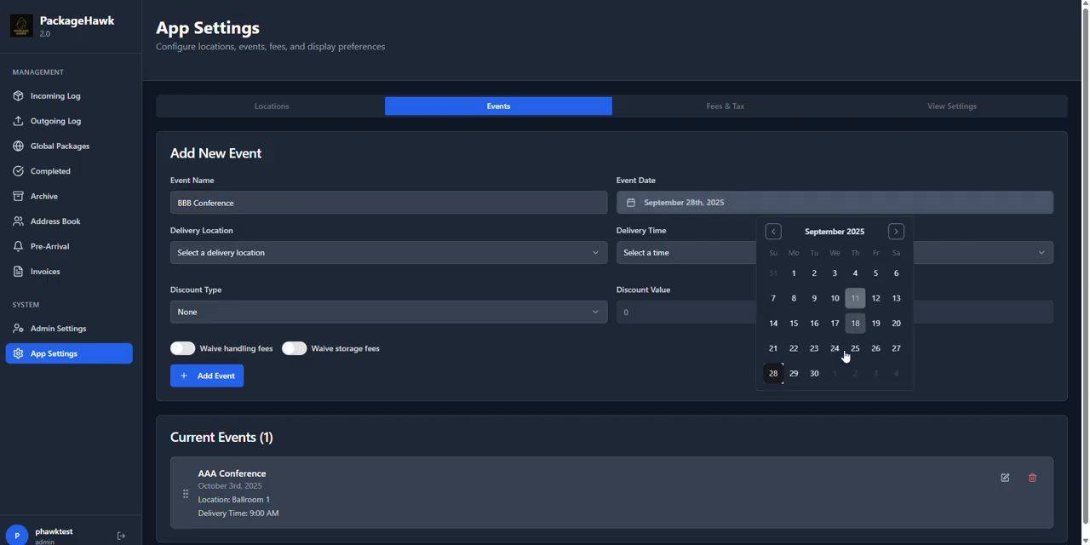
# Step: Set the BBB Conference event's delivery location to Ballroom 2 and its delivery time to 9:00 AM
pyautogui.click(579, 259)
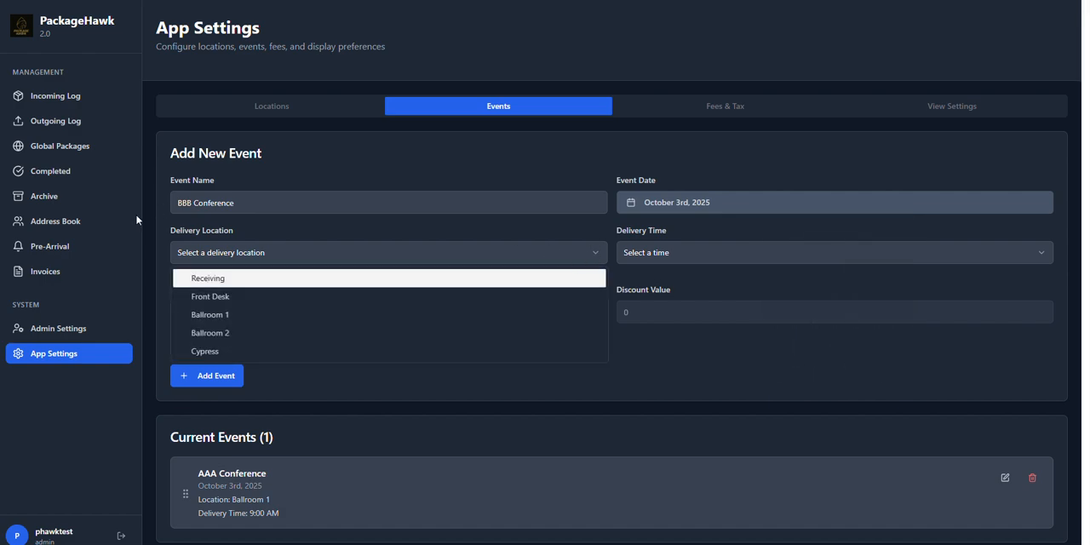
pyautogui.click(246, 333)
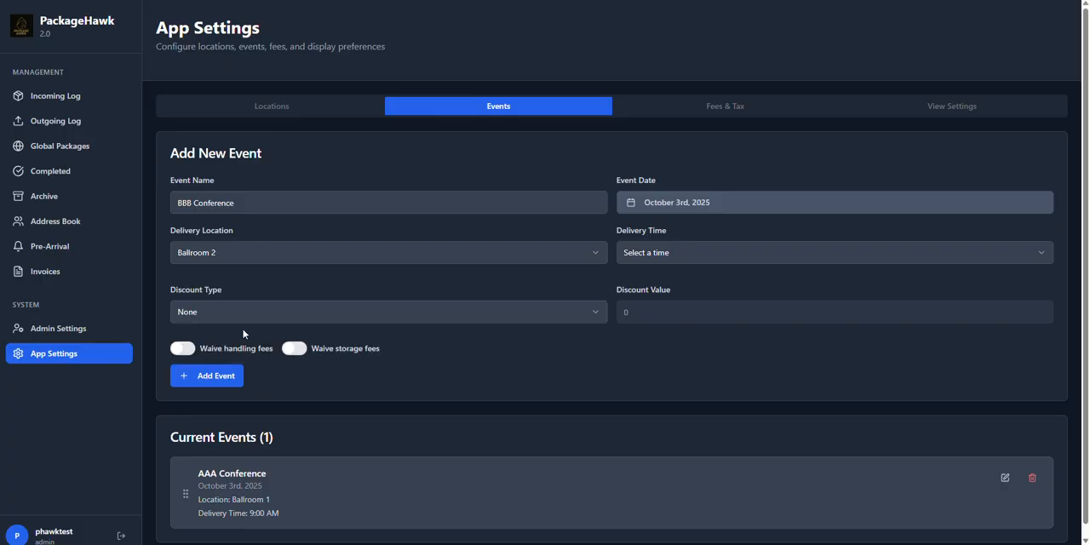
pyautogui.click(716, 259)
pyautogui.scroll(-5, 713, 333)
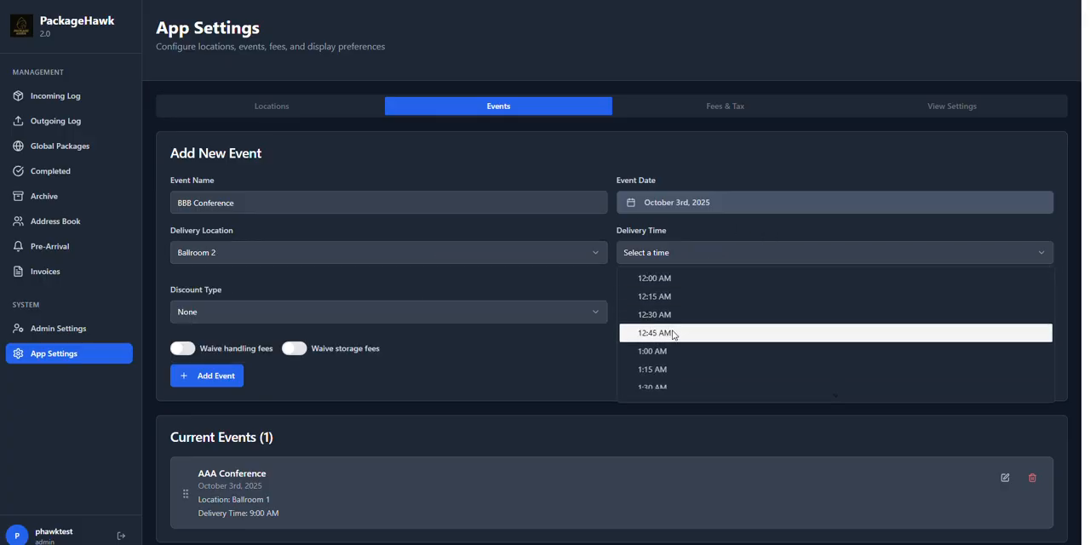
pyautogui.scroll(-5, 673, 334)
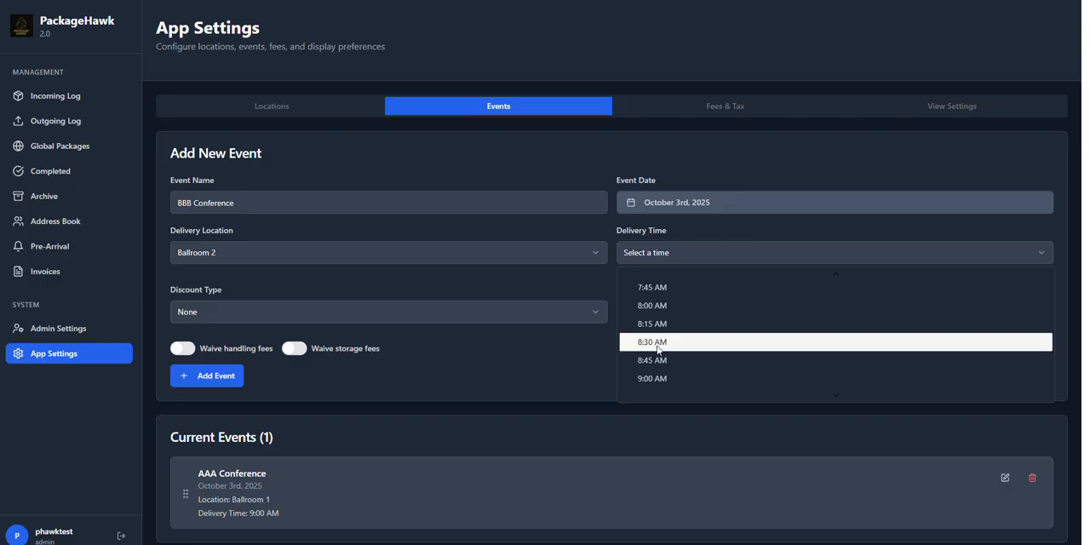
pyautogui.click(681, 377)
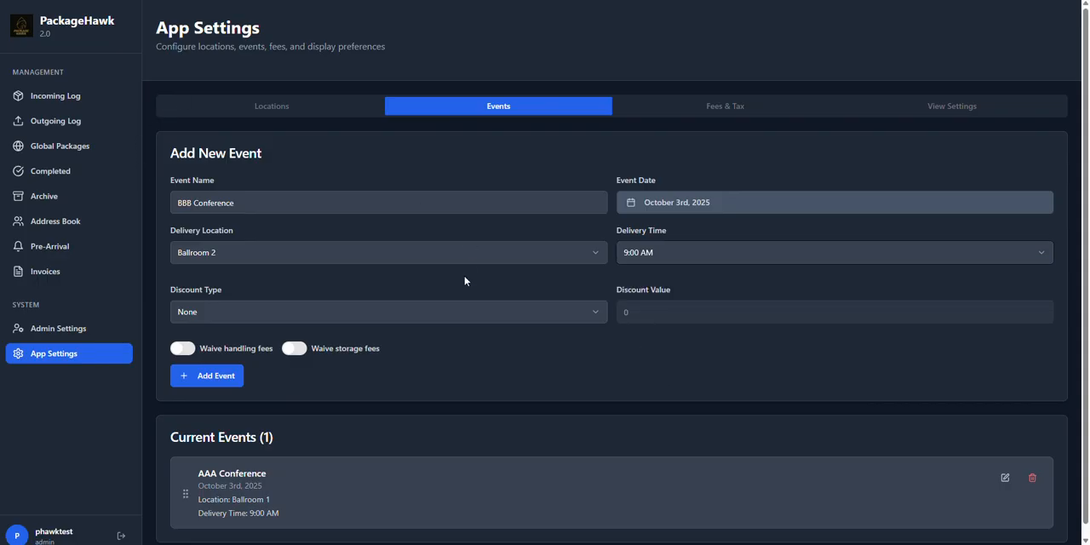
# Step: Give the BBB Conference event a Number of Free Packages discount with a value of 3
pyautogui.click(591, 314)
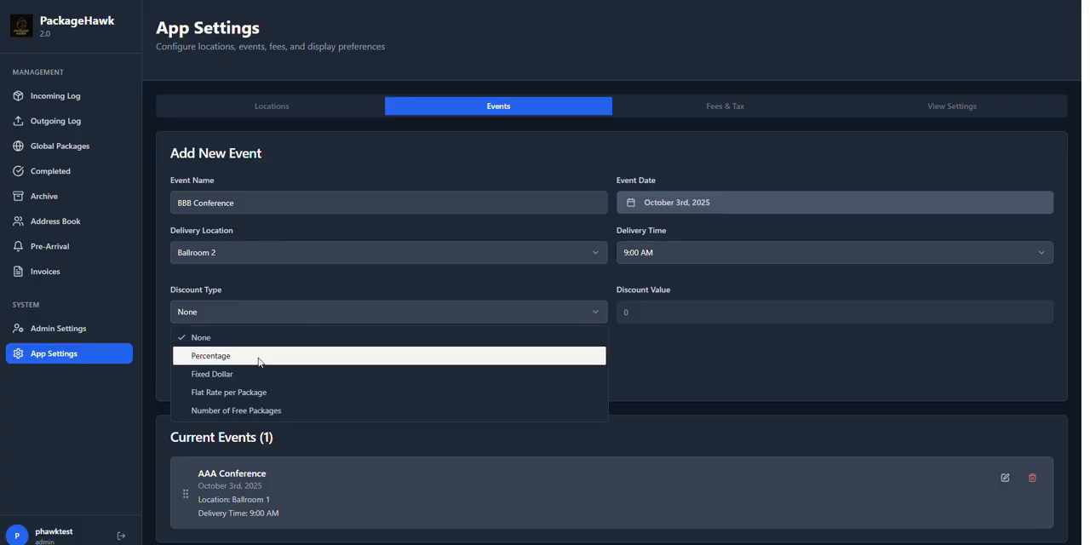
pyautogui.click(282, 412)
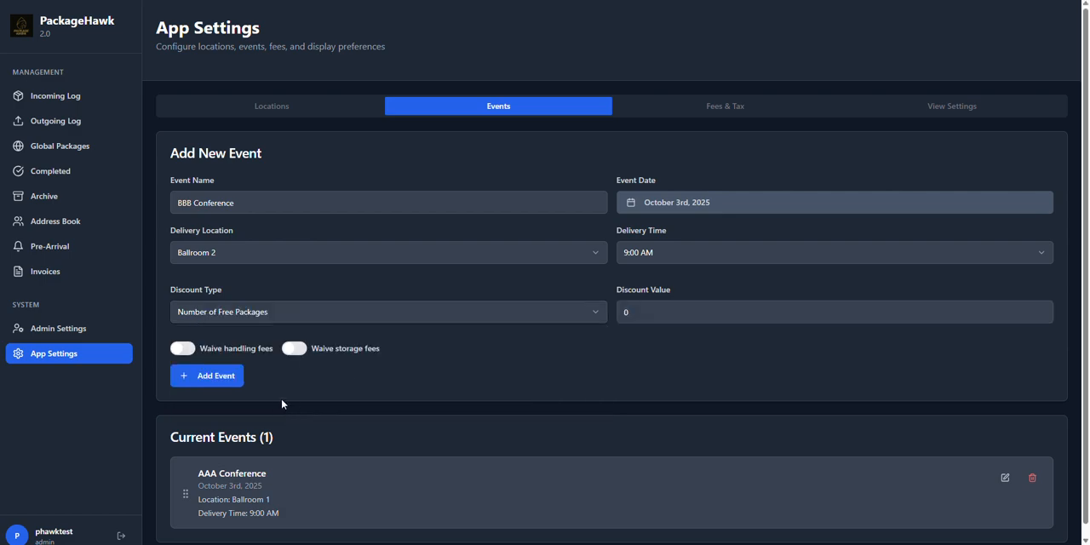
pyautogui.click(643, 308)
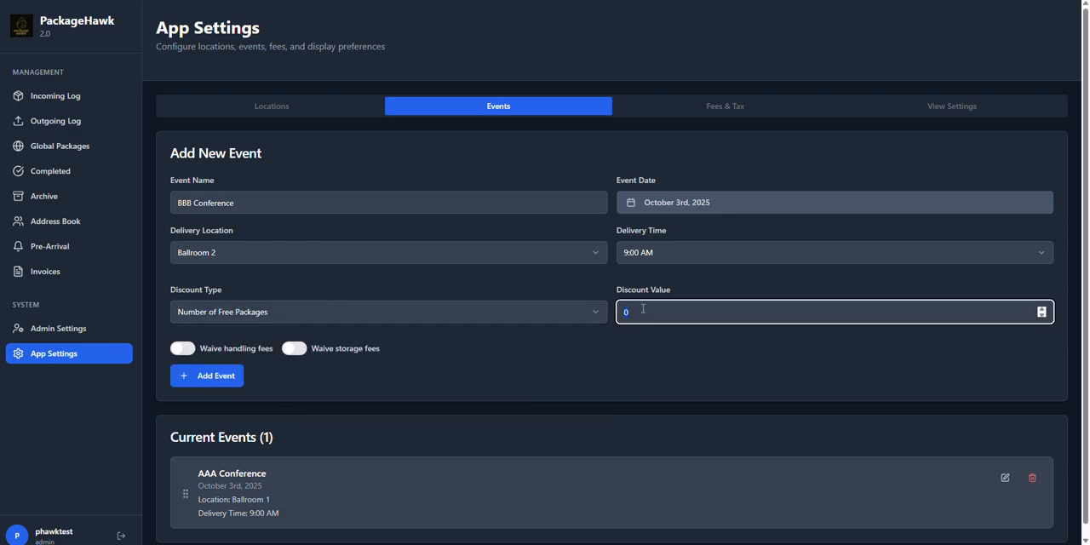
pyautogui.write('3')
pyautogui.click(183, 348)
pyautogui.click(292, 349)
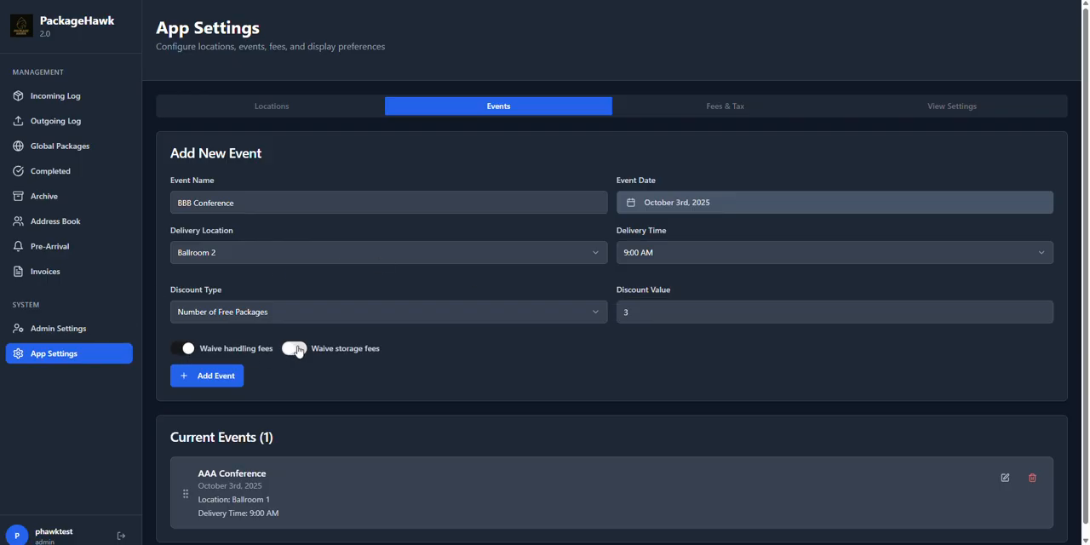
pyautogui.click(292, 349)
pyautogui.click(189, 349)
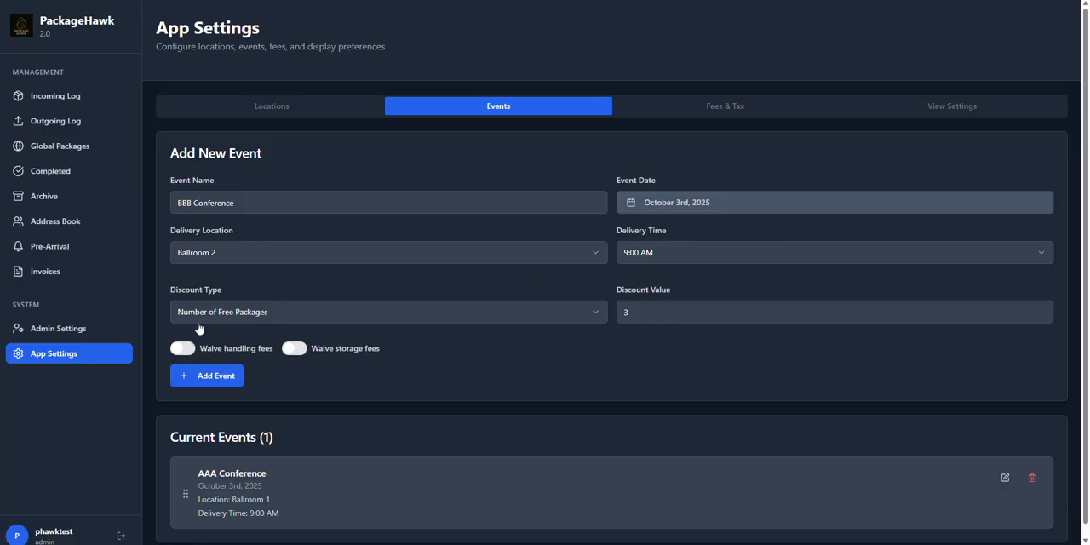
# Step: Add the completed BBB Conference event to the current events
pyautogui.click(213, 376)
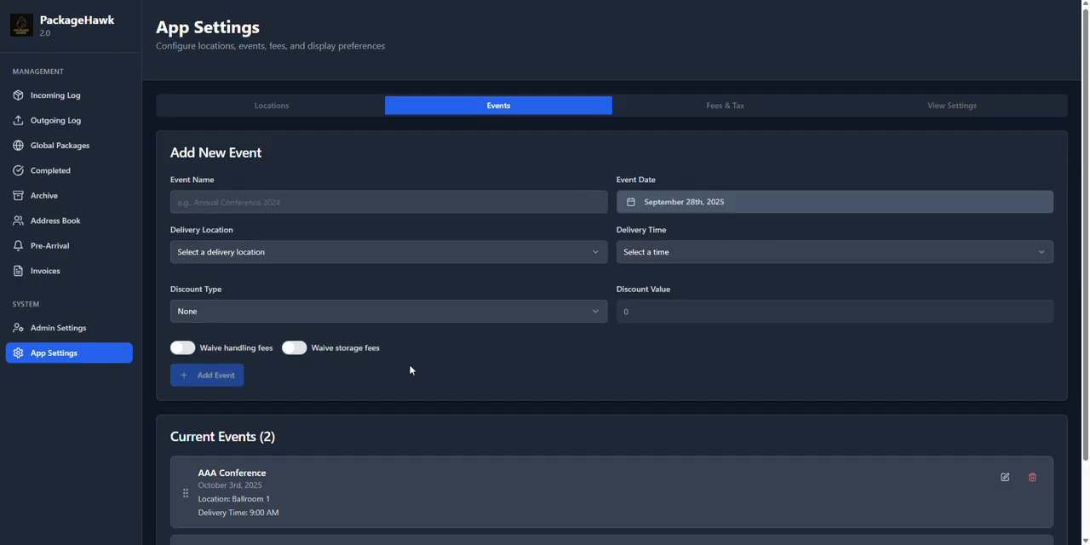
pyautogui.scroll(-2, 333, 449)
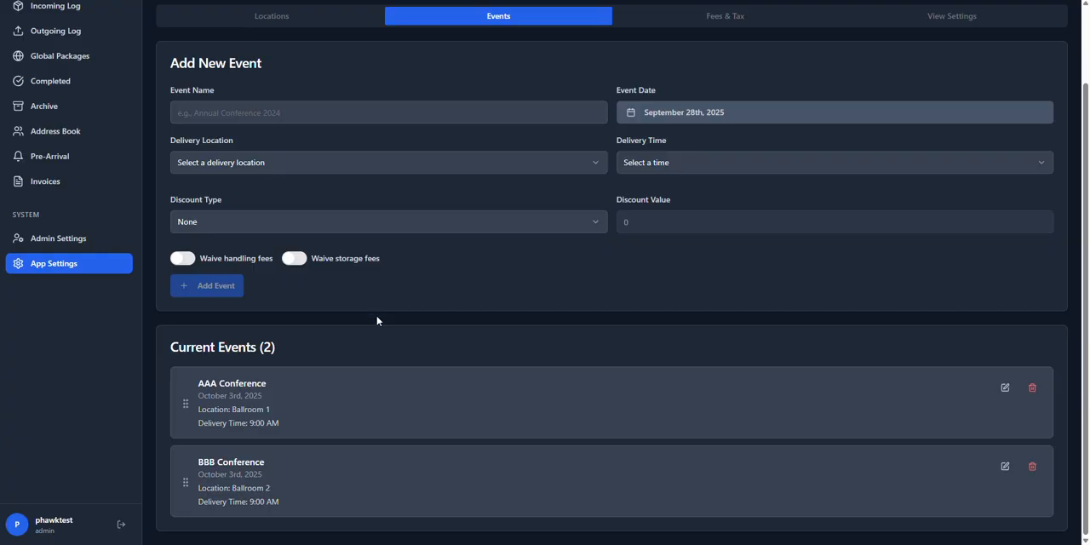
# Step: Start a new event named Transient Guests with Front Desk as the delivery location and 8:00 AM as the delivery time
pyautogui.click(300, 111)
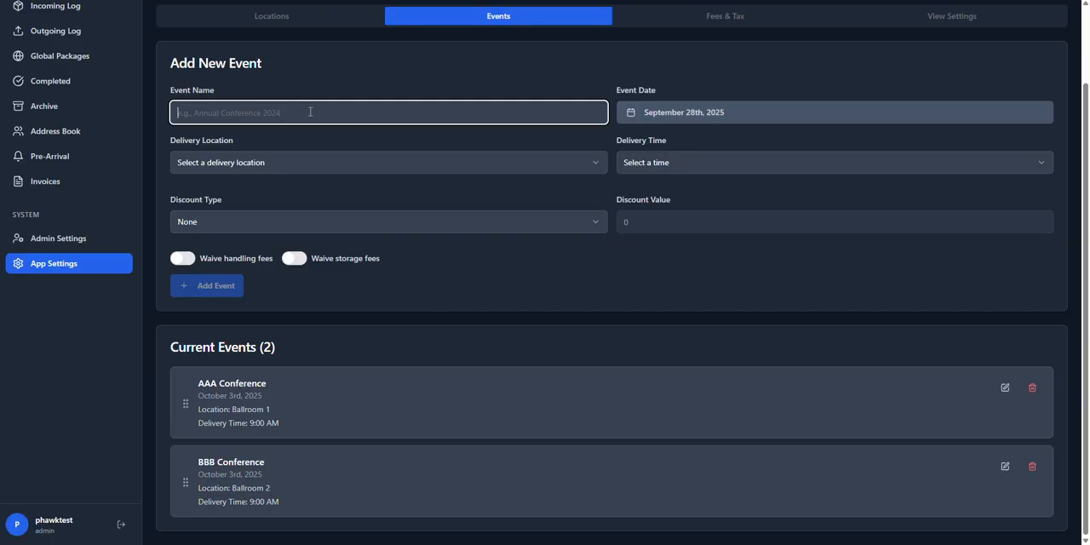
pyautogui.write('Tr')
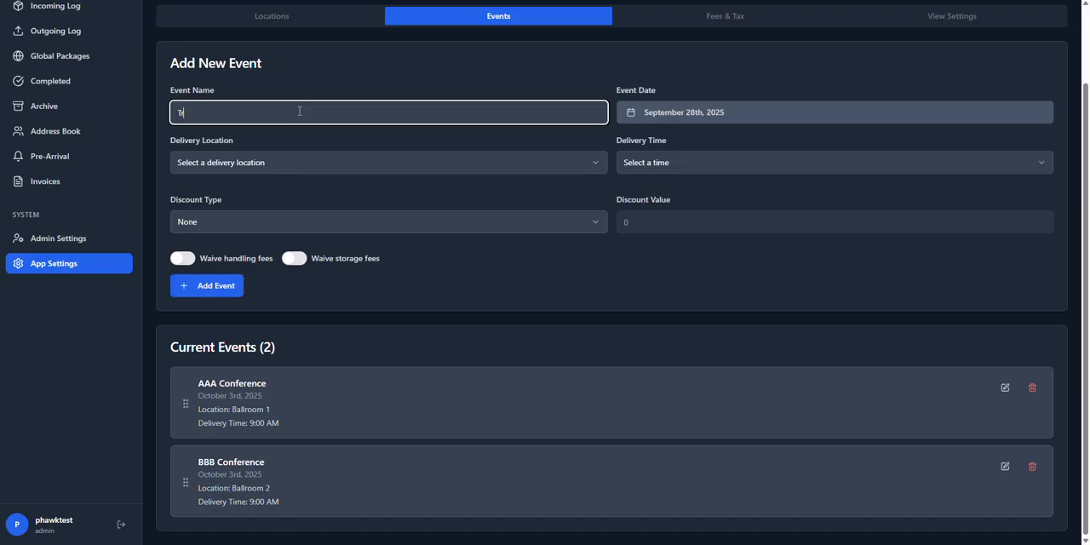
pyautogui.write('ansient Guests')
pyautogui.click(538, 172)
pyautogui.click(245, 205)
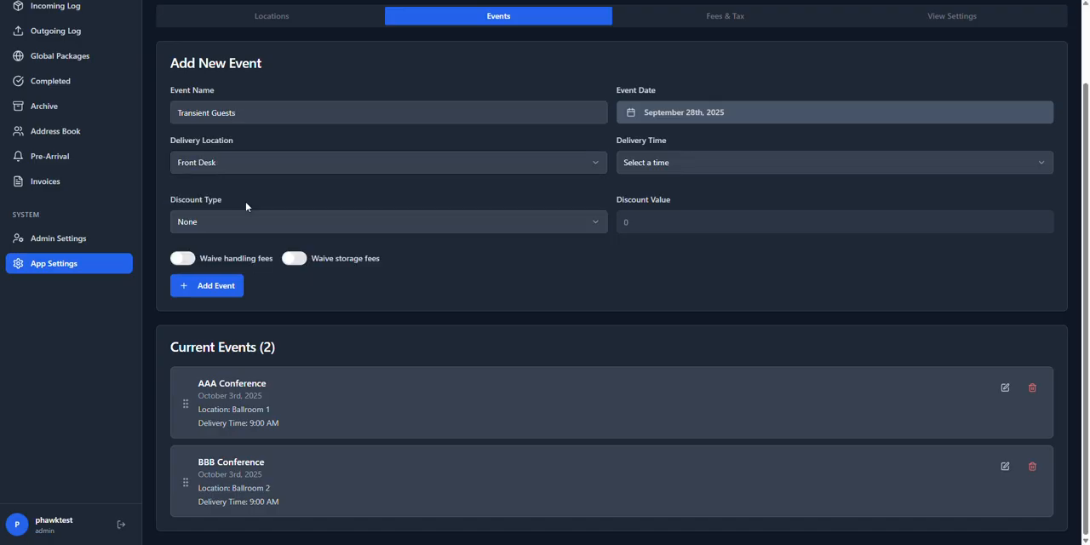
pyautogui.click(651, 167)
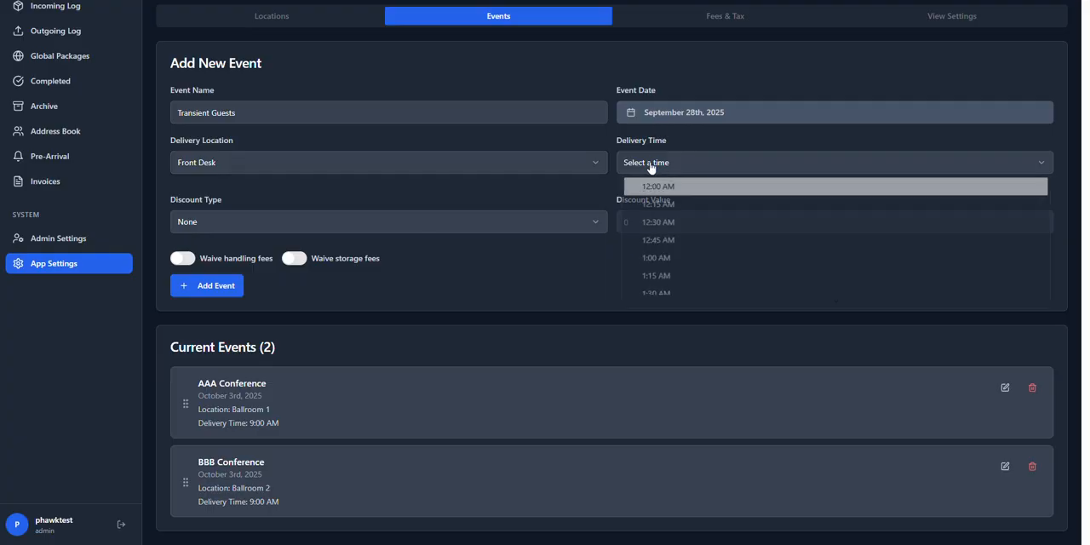
pyautogui.scroll(-10, 651, 237)
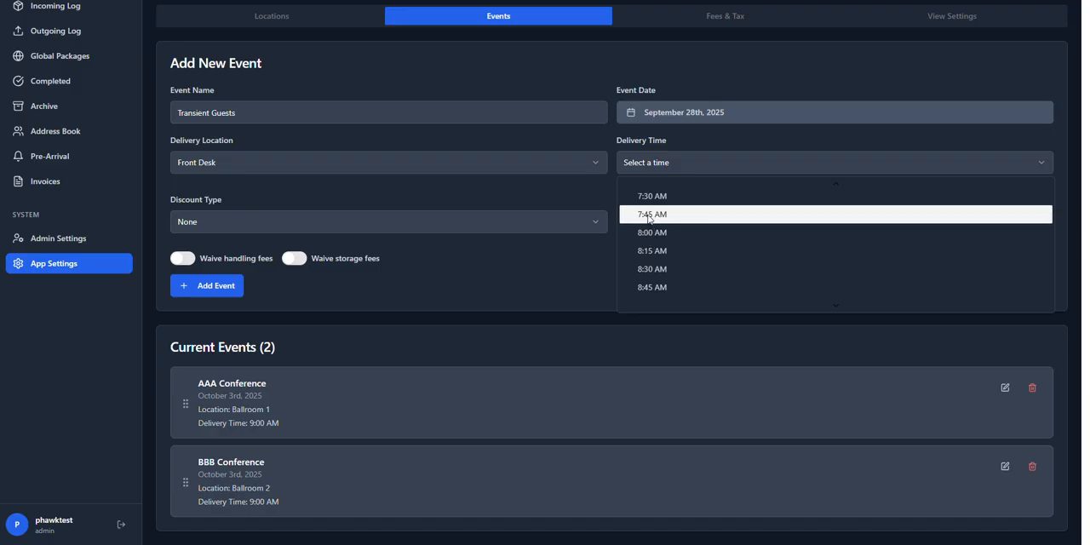
pyautogui.click(655, 234)
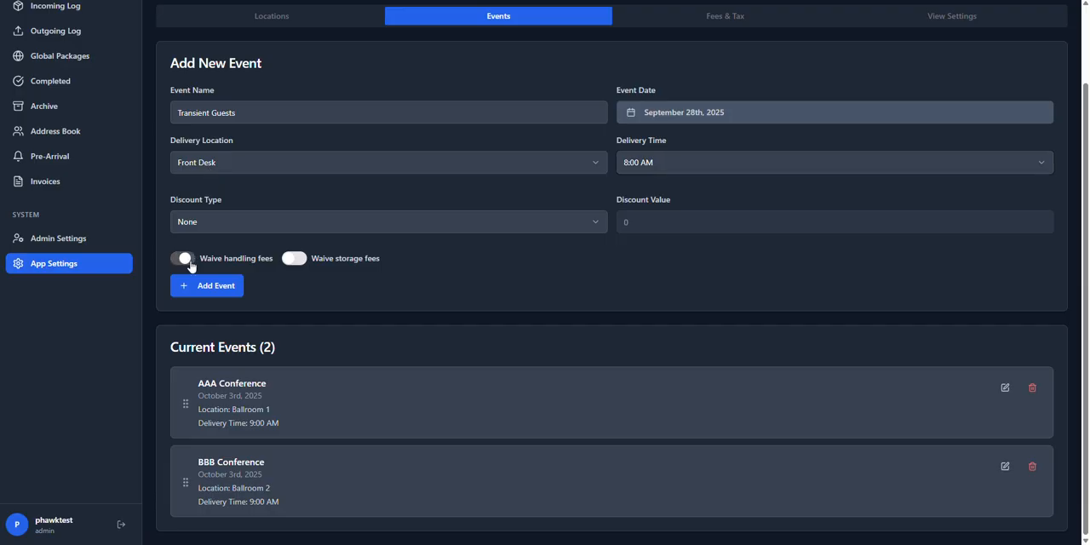
# Step: Waive the handling and storage fees for the Transient Guests event and add it to the current events
pyautogui.click(294, 258)
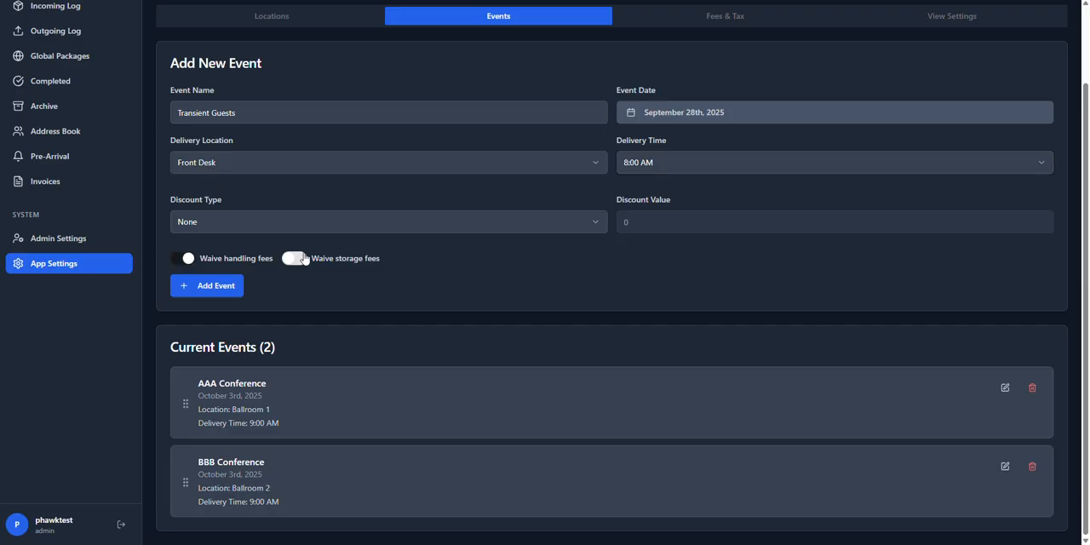
pyautogui.click(214, 290)
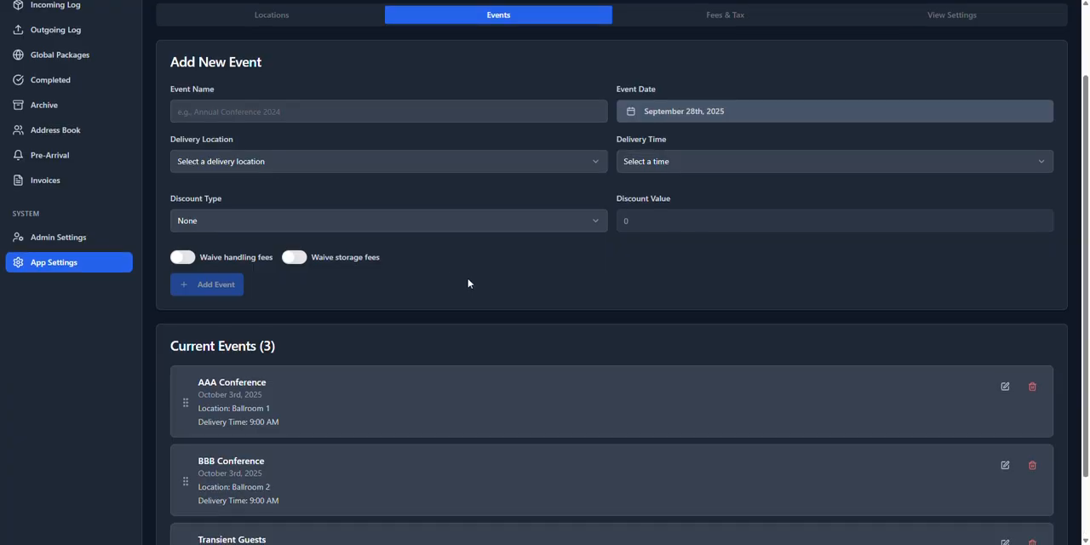
pyautogui.scroll(-1, 469, 283)
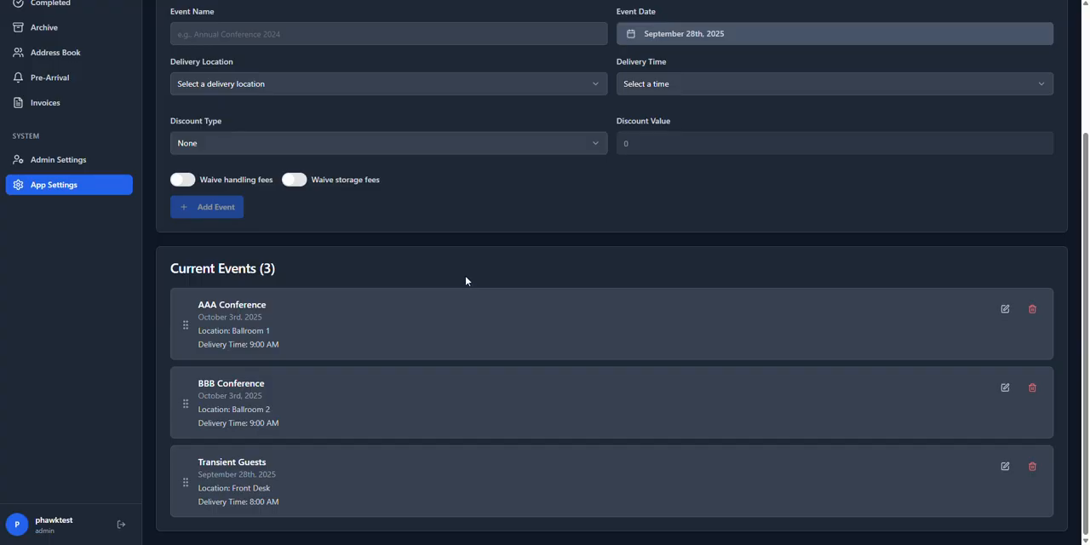
# Step: In the view settings, move the Arrival Date column below Tracking Number in the Incoming Log
pyautogui.scroll(2, 466, 280)
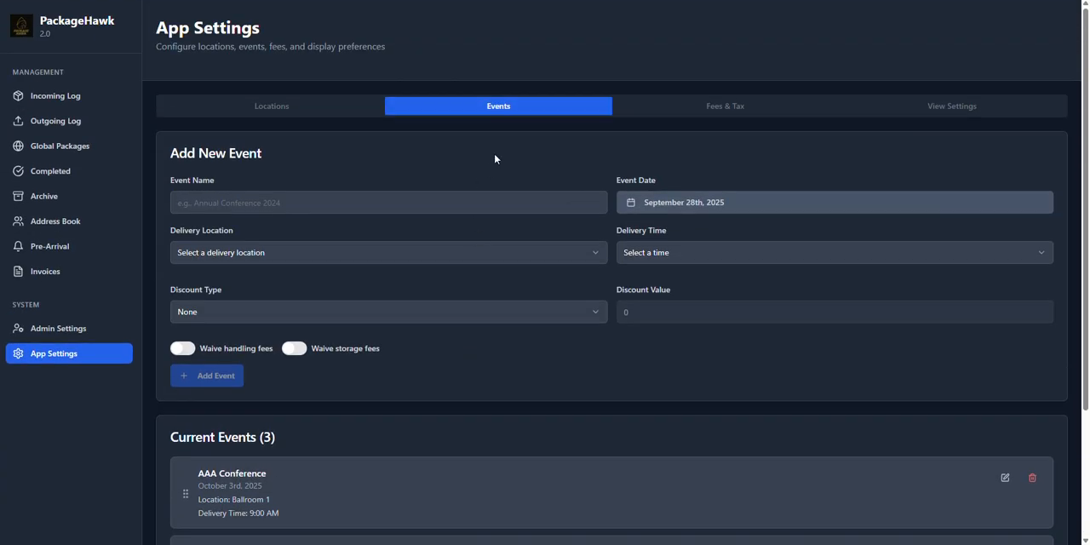
pyautogui.click(935, 109)
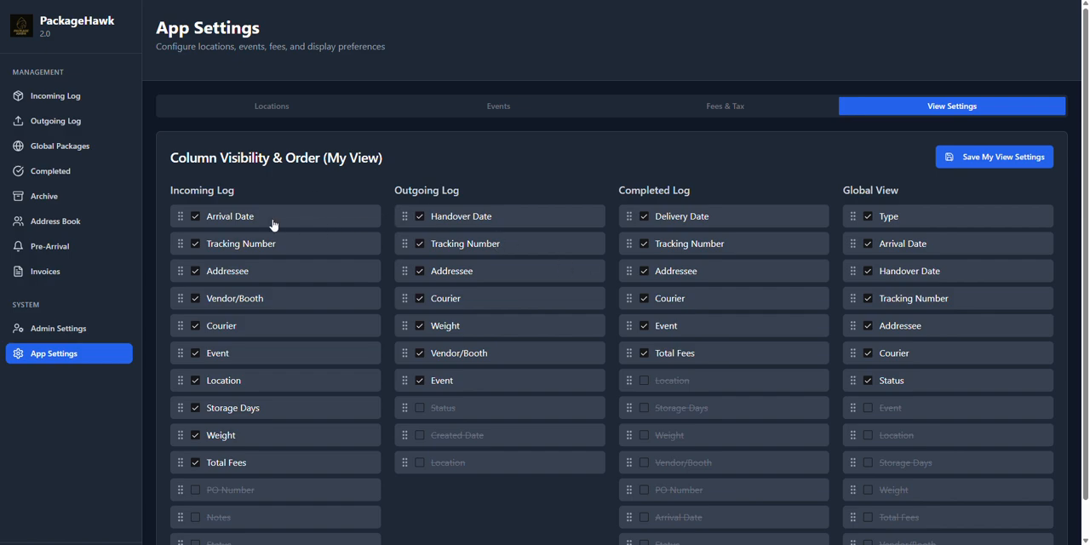
pyautogui.moveTo(175, 215); pyautogui.dragTo(182, 251)
# Step: Hide the Total Fees, Weight and Storage Days columns in the Incoming Log
pyautogui.scroll(-1, 179, 390)
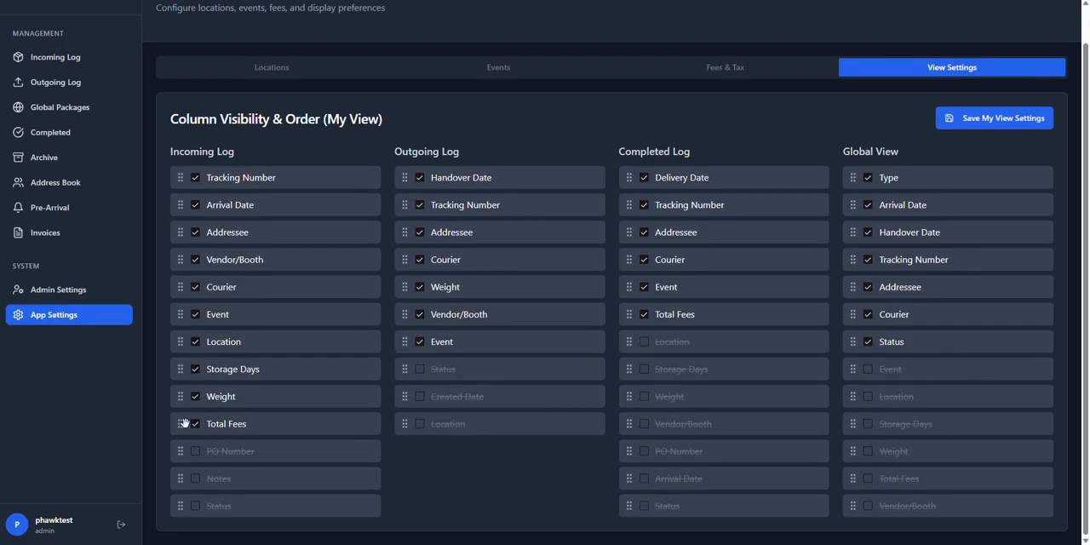
pyautogui.click(194, 420)
pyautogui.click(195, 397)
pyautogui.click(195, 370)
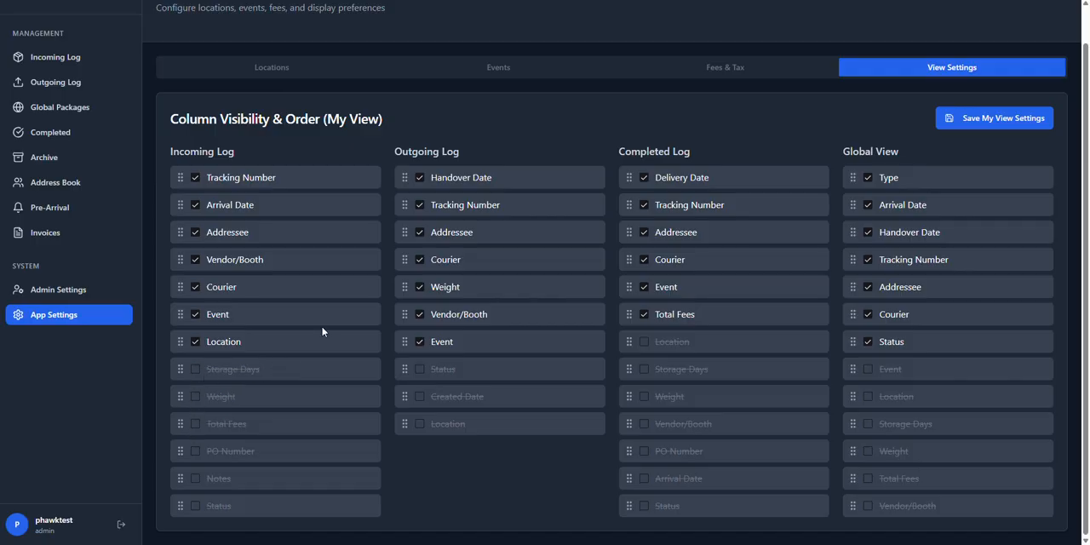